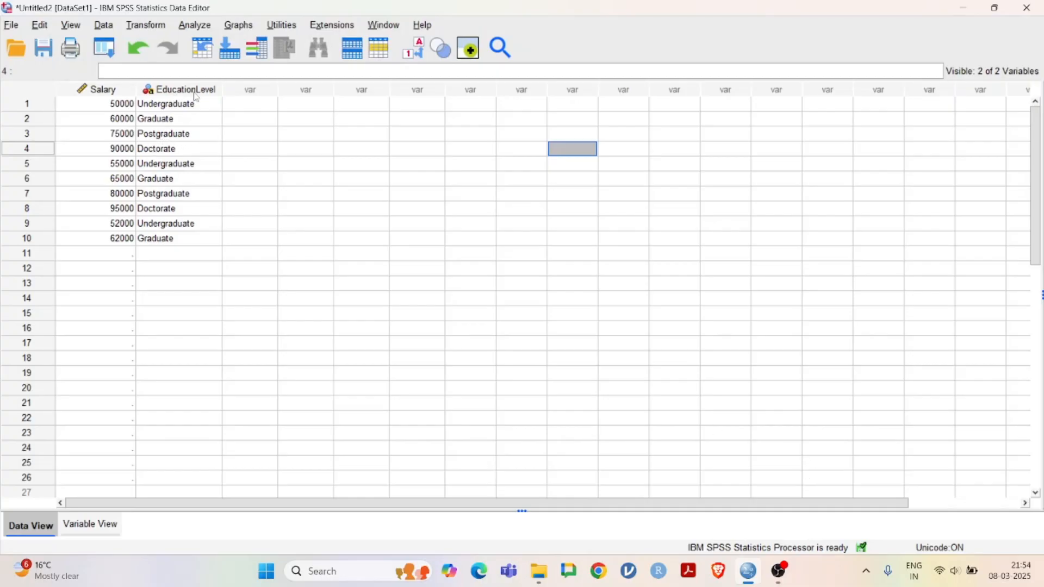
{"action": "mouse_move", "coordinate": [196, 96]}
{"action": "left_click", "coordinate": [194, 25]}
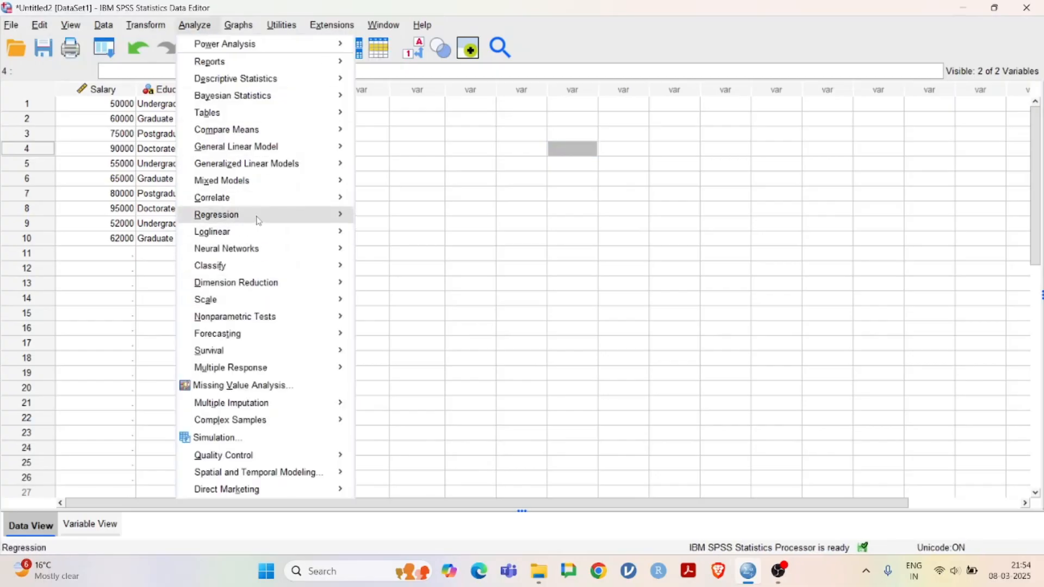
{"action": "mouse_move", "coordinate": [257, 215]}
{"action": "left_click", "coordinate": [397, 239]}
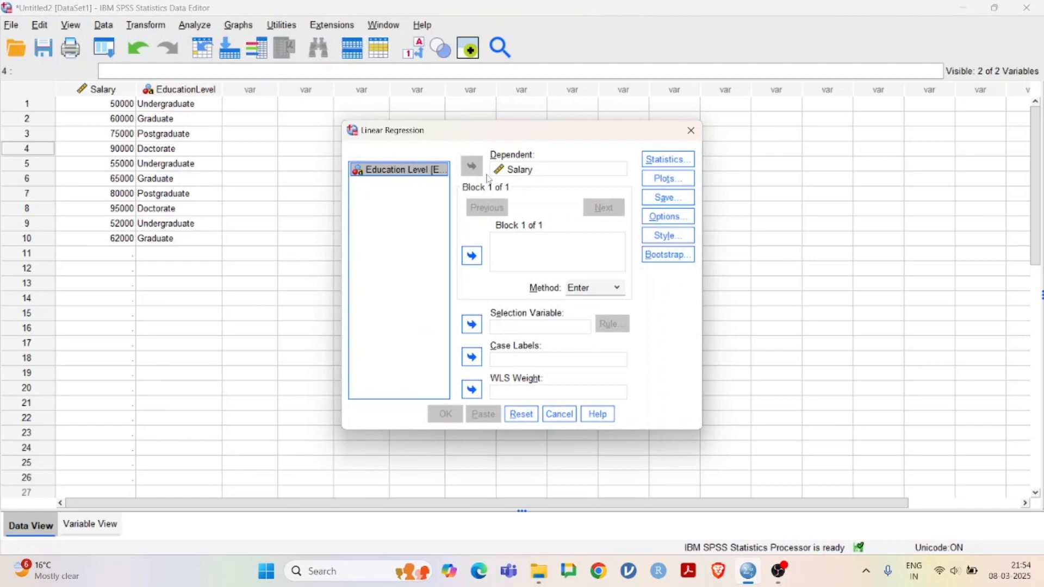
{"action": "left_click", "coordinate": [531, 170]}
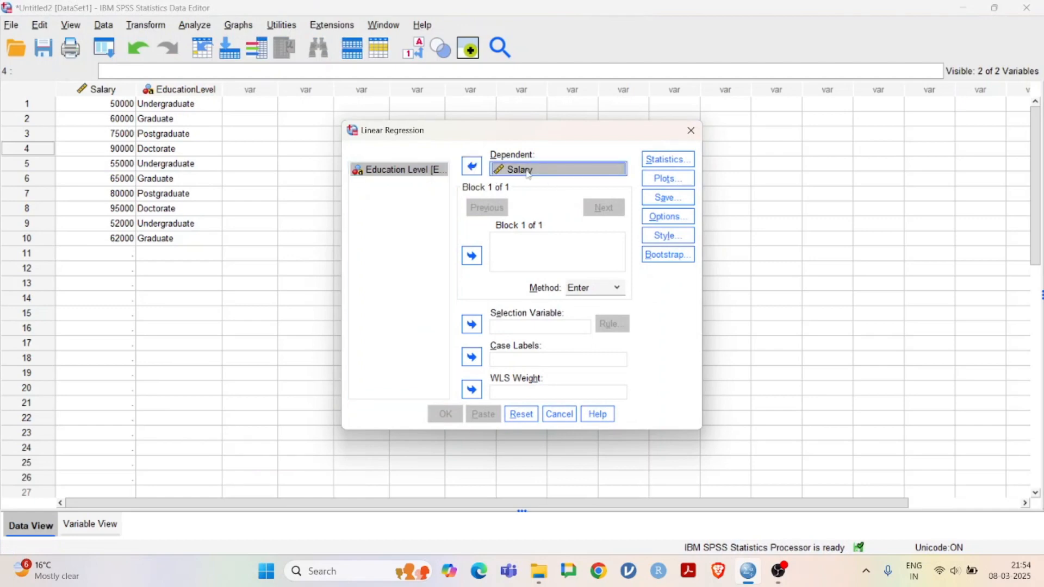
{"action": "left_click", "coordinate": [413, 172]}
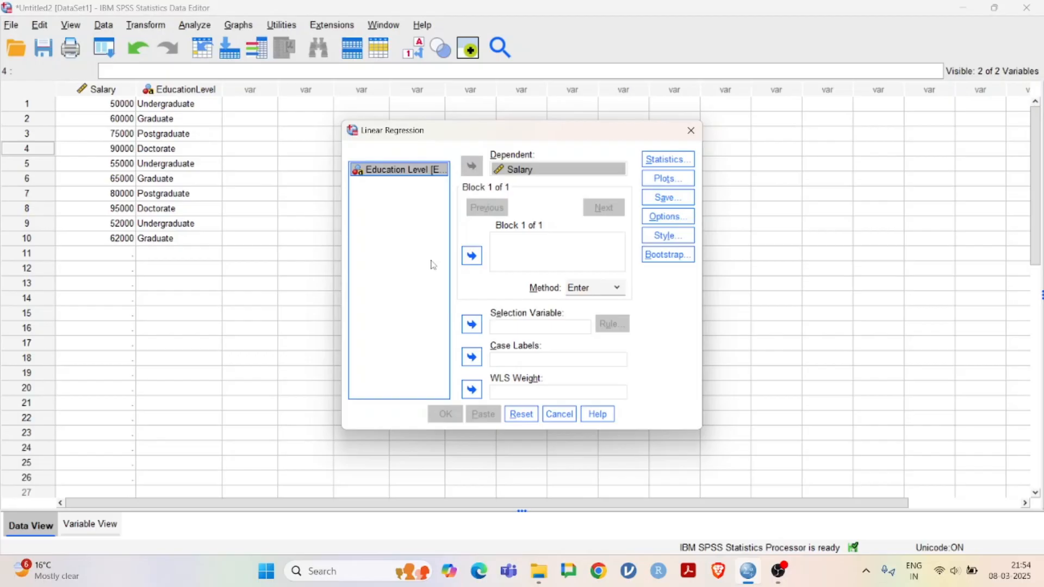
{"action": "left_click", "coordinate": [690, 131]}
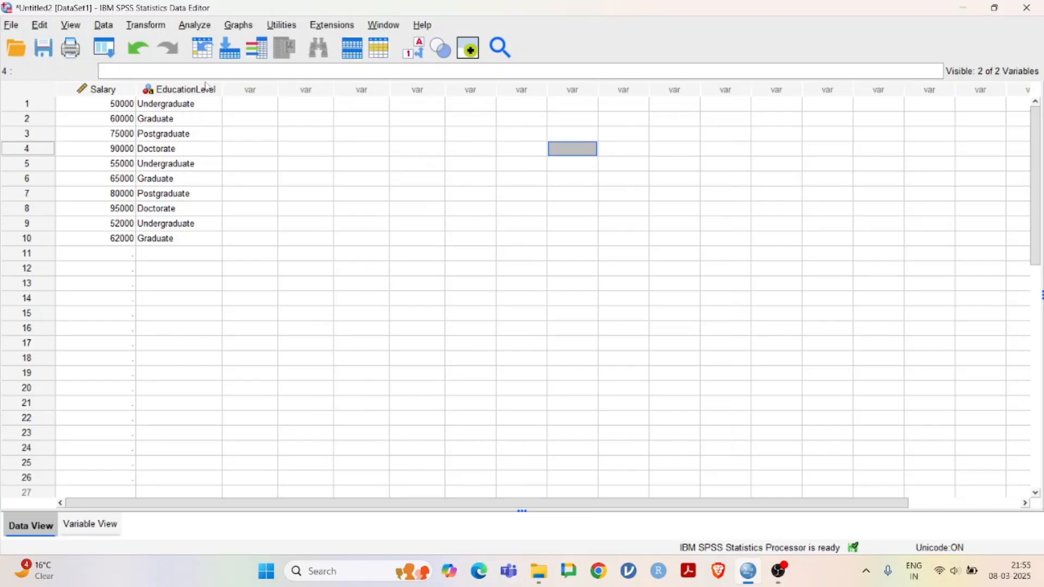
Step: Start a Recode into Different Variables with Education Level as the input variable
{"action": "left_click", "coordinate": [158, 27]}
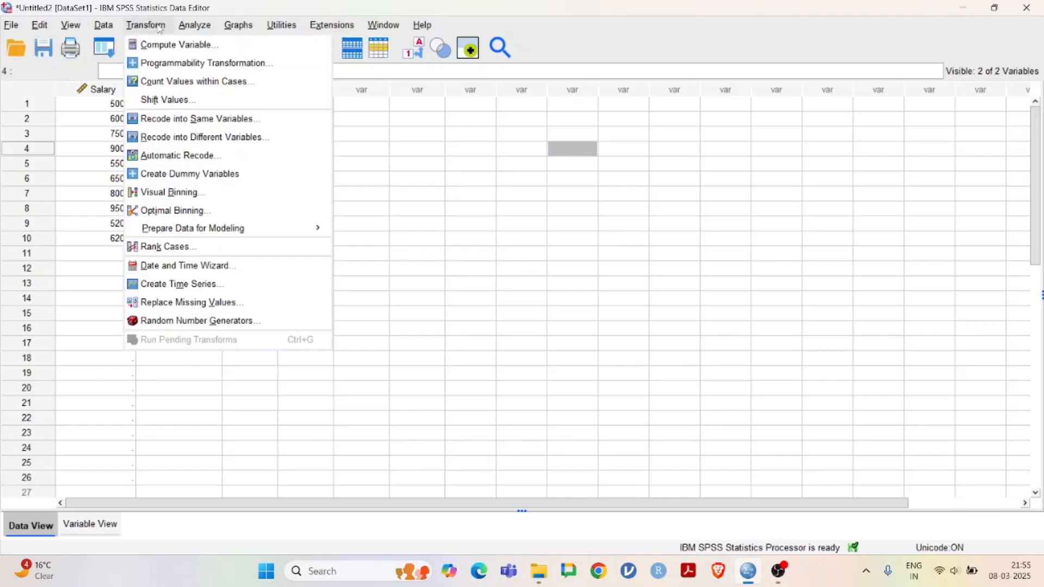
{"action": "left_click", "coordinate": [190, 139]}
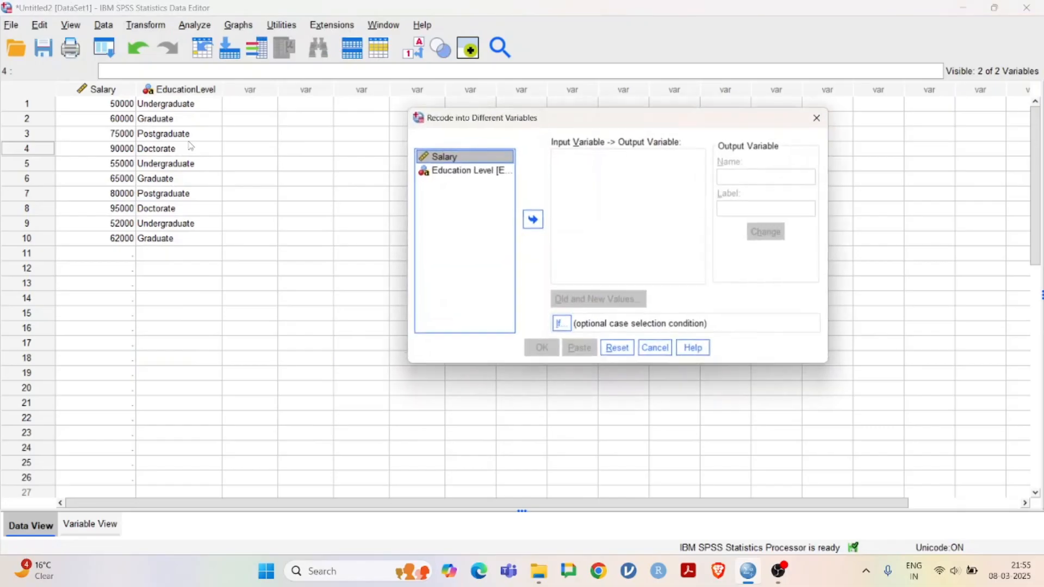
{"action": "left_click", "coordinate": [471, 170]}
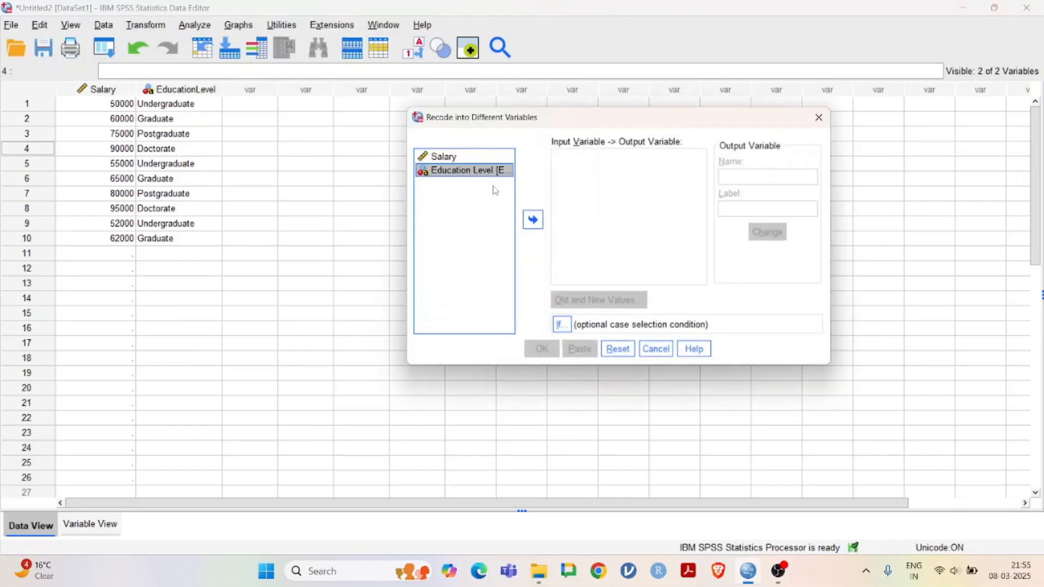
{"action": "left_click", "coordinate": [533, 221]}
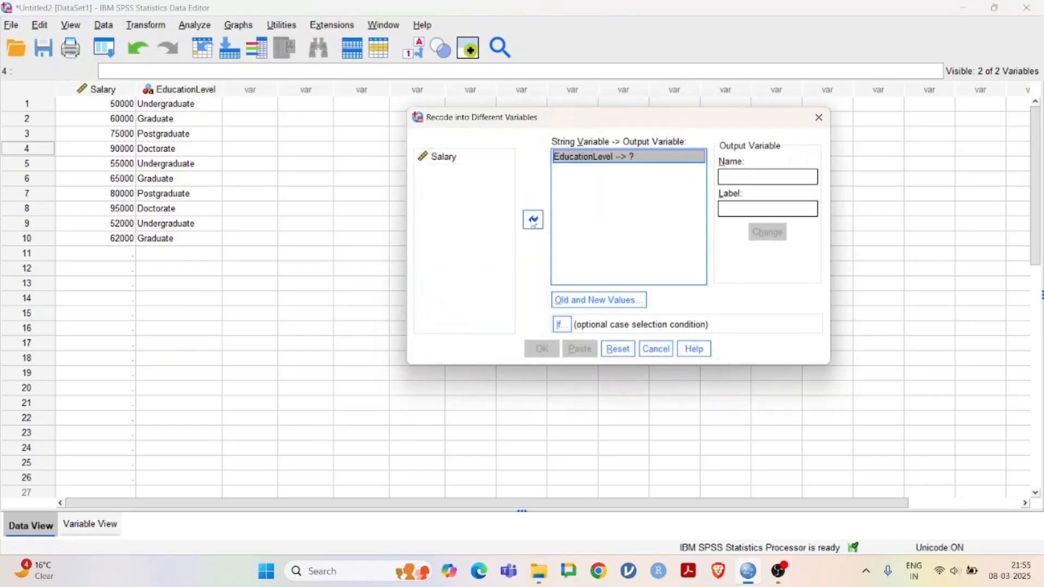
Step: Add a recode rule that maps the old value Undergraduate to the new value 1
{"action": "left_click", "coordinate": [600, 304]}
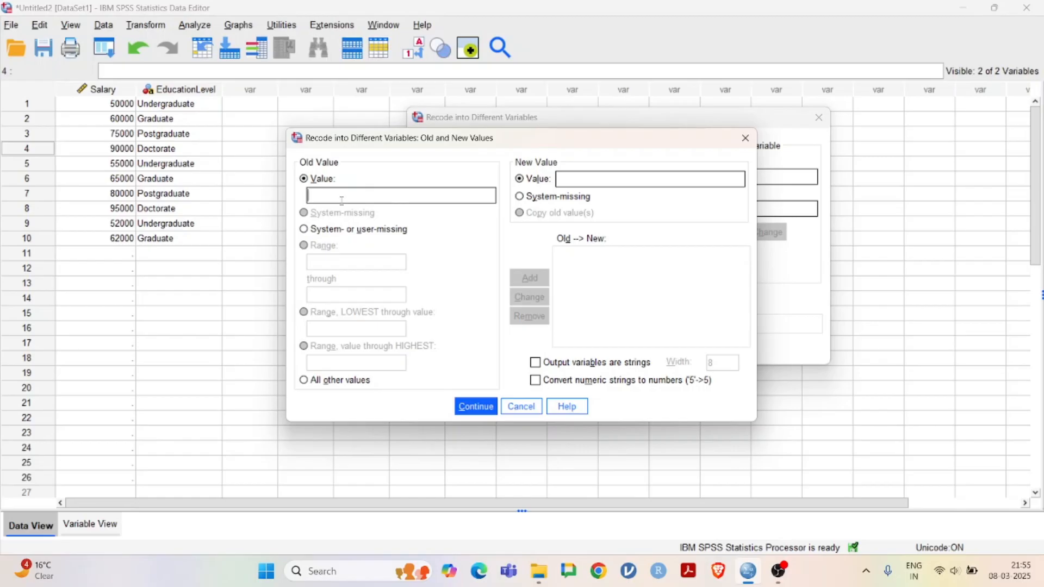
{"action": "type", "text": "Under"}
{"action": "type", "text": "graduate"}
{"action": "left_click_drag", "start_coordinate": [370, 196], "coordinate": [307, 196]}
{"action": "left_click", "coordinate": [367, 195]}
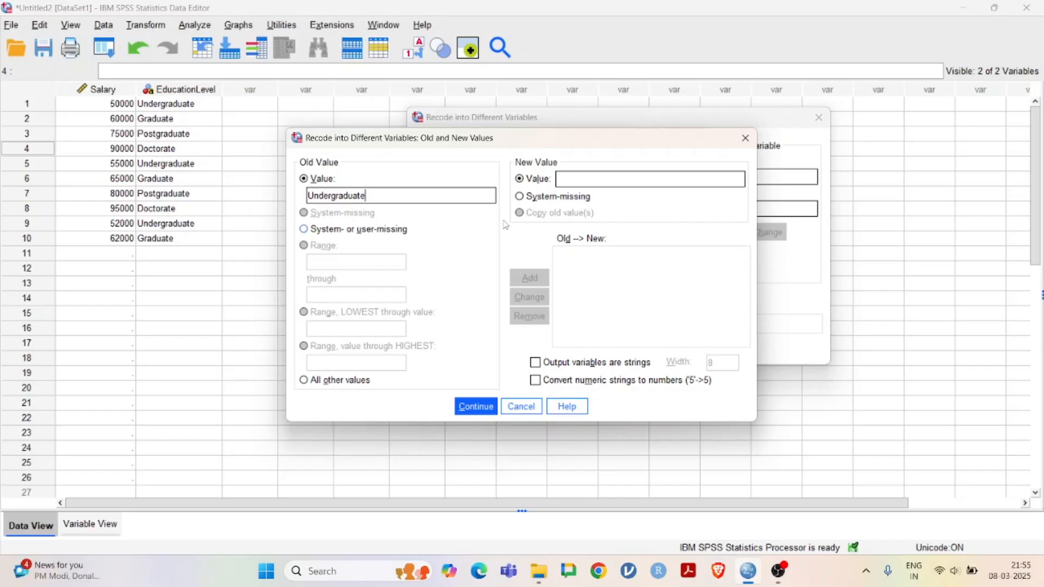
{"action": "left_click", "coordinate": [602, 181]}
{"action": "type", "text": "1"}
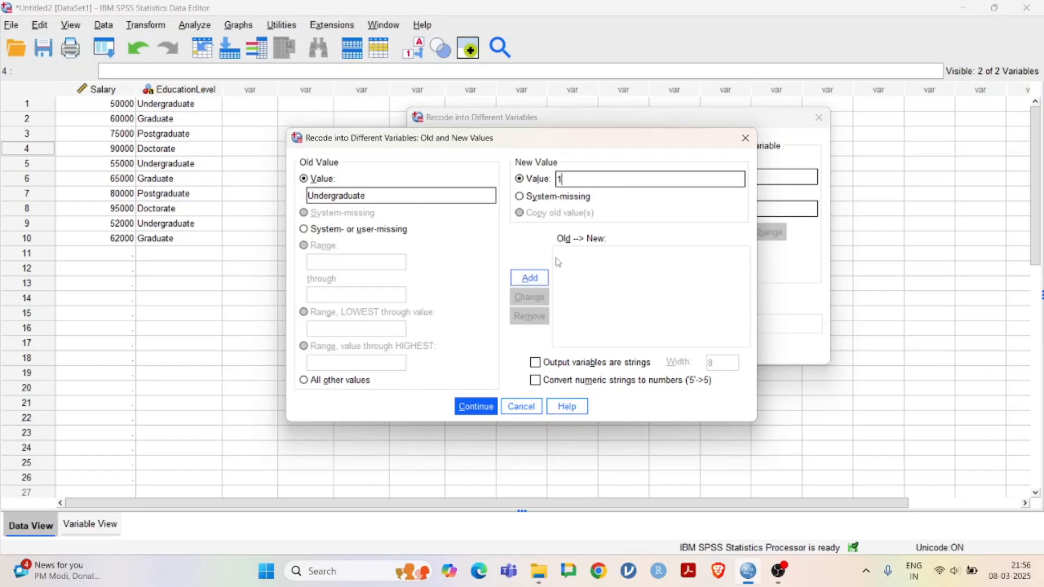
{"action": "left_click", "coordinate": [526, 289]}
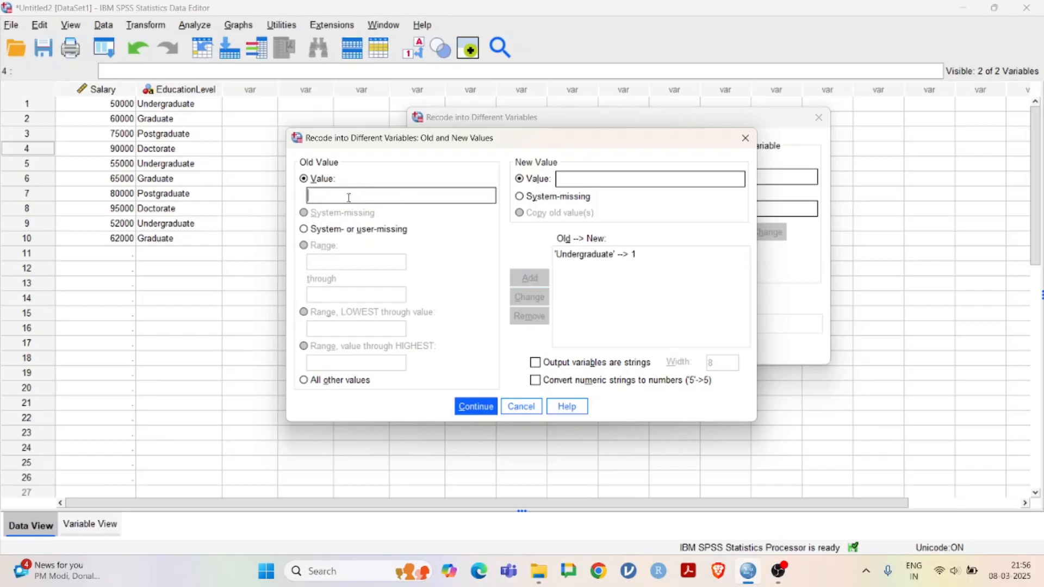
Step: Add a recode rule that maps the old value Graduate to the new value 2
{"action": "type", "text": "Graaduate"}
{"action": "key", "text": "BackSpace"}
{"action": "key", "text": "BackSpace"}
{"action": "key", "text": "BackSpace"}
{"action": "key", "text": "BackSpace"}
{"action": "key", "text": "BackSpace"}
{"action": "key", "text": "BackSpace"}
{"action": "type", "text": "duate"}
{"action": "left_click", "coordinate": [624, 181]}
{"action": "type", "text": "2"}
{"action": "left_click", "coordinate": [538, 277]}
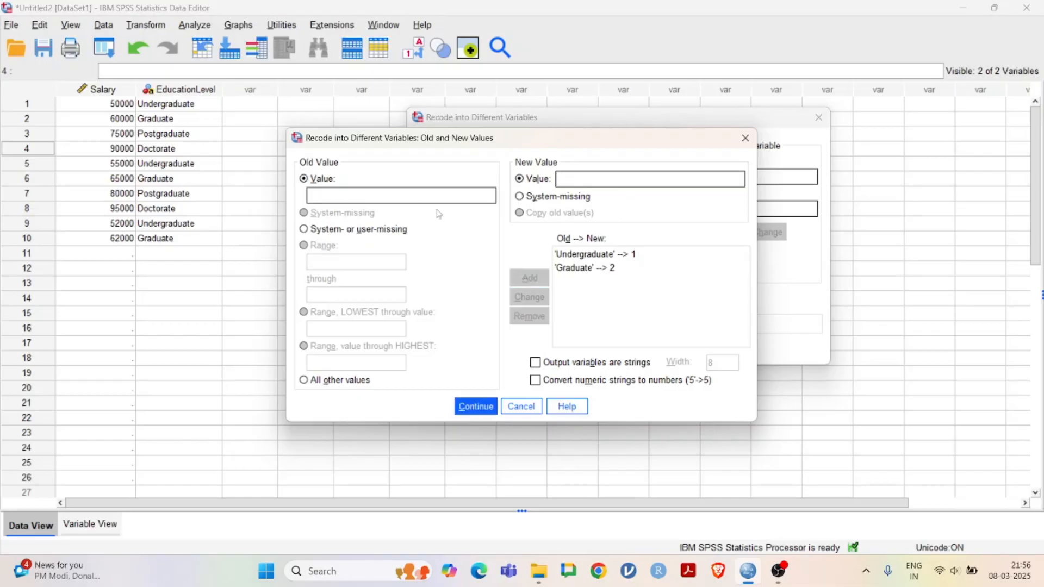
Step: Add recode rules mapping Postgraduate to 3 and Doctorate to 4, and accept the set of old and new values
{"action": "left_click", "coordinate": [397, 194]}
{"action": "type", "text": "Postgraduate"}
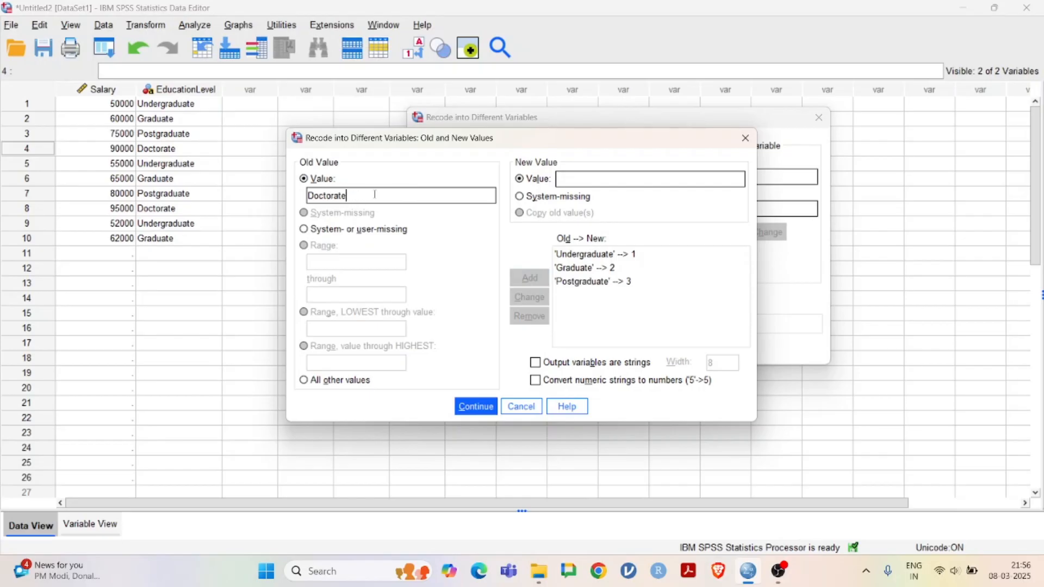
{"action": "left_click", "coordinate": [589, 183]}
{"action": "type", "text": "4"}
{"action": "left_click", "coordinate": [529, 278]}
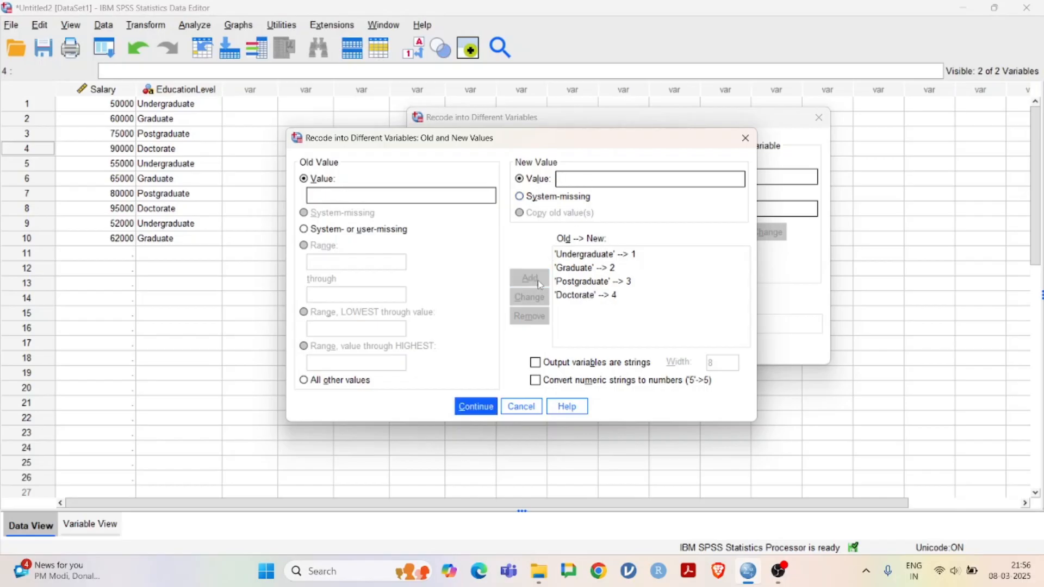
{"action": "left_click", "coordinate": [480, 407]}
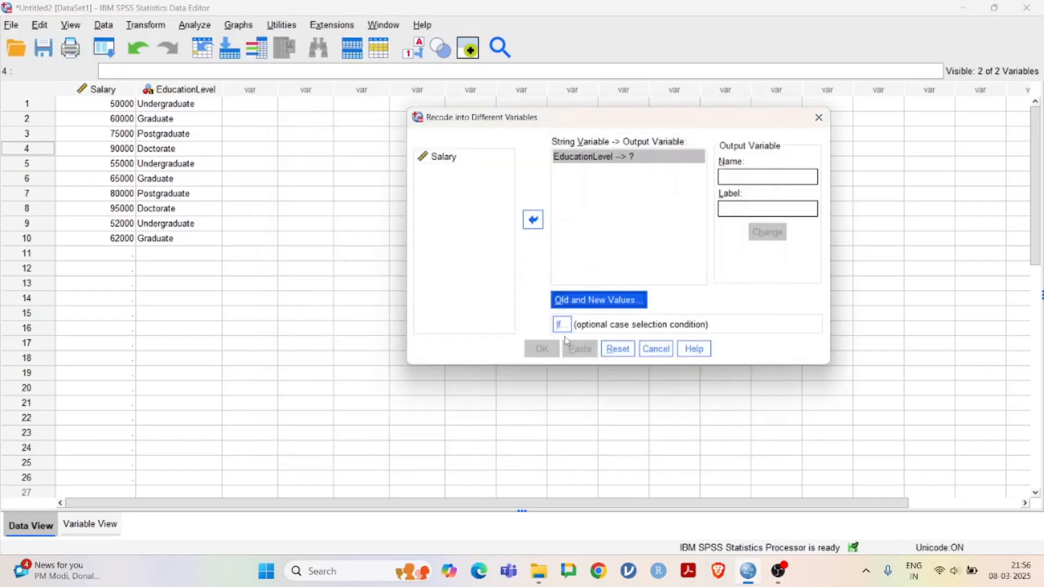
Step: Name the output variable edu_num and assign it to the EducationLevel recode
{"action": "left_click", "coordinate": [742, 175]}
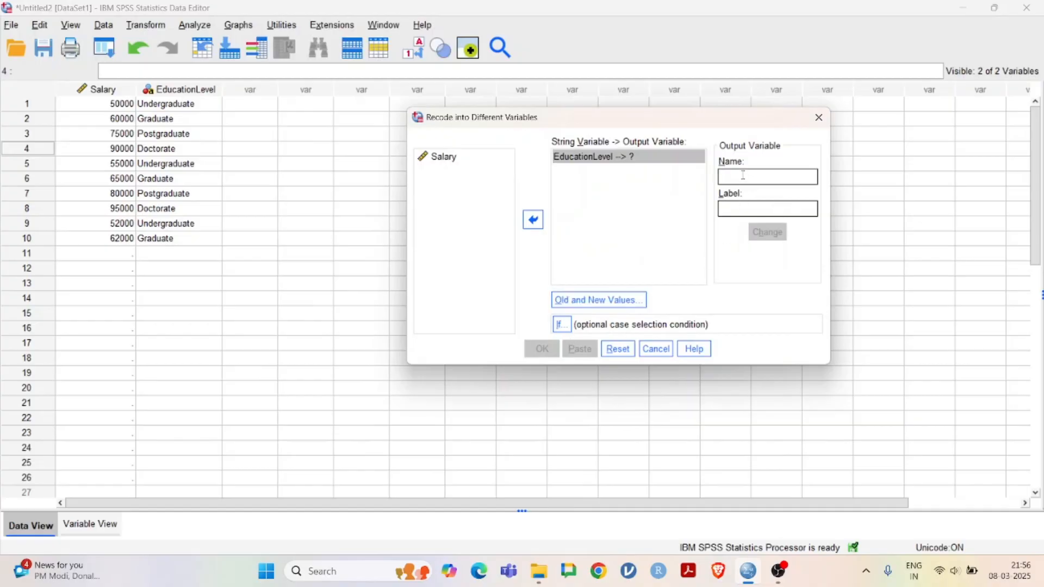
{"action": "type", "text": "Edu"}
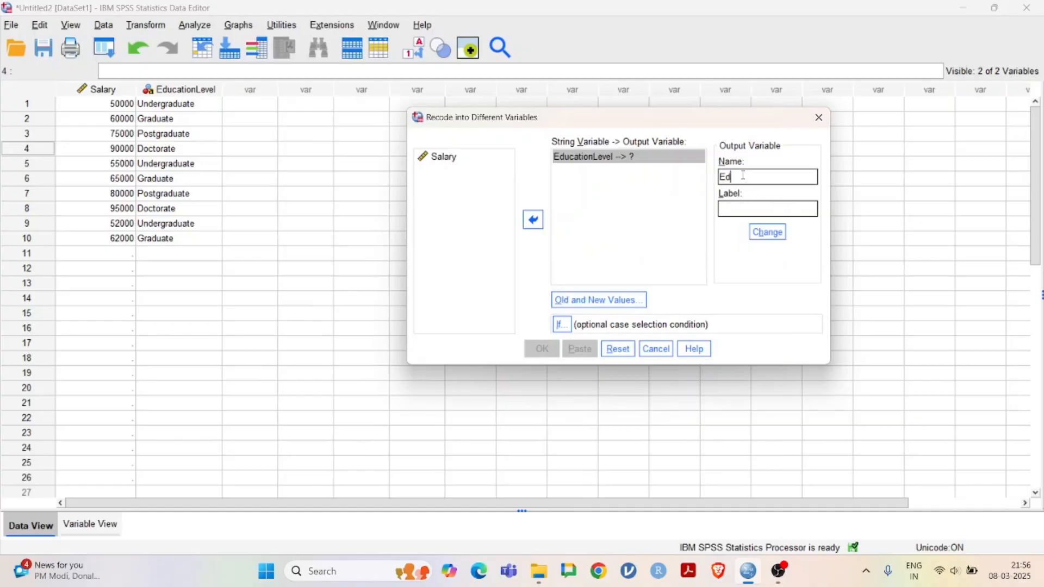
{"action": "key", "text": "BackSpace"}
{"action": "key", "text": "BackSpace"}
{"action": "key", "text": "BackSpace"}
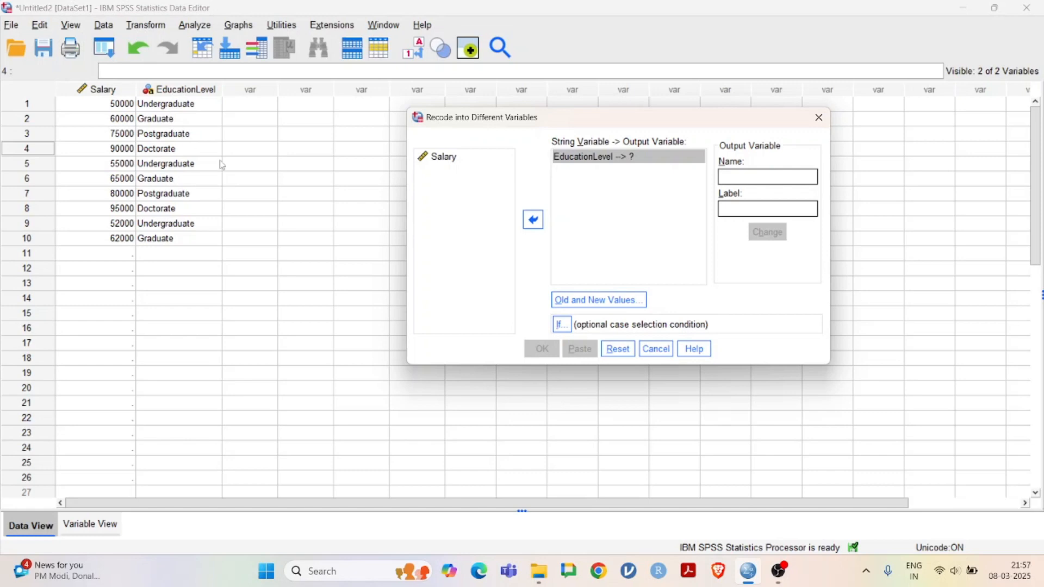
{"action": "type", "text": "edu"}
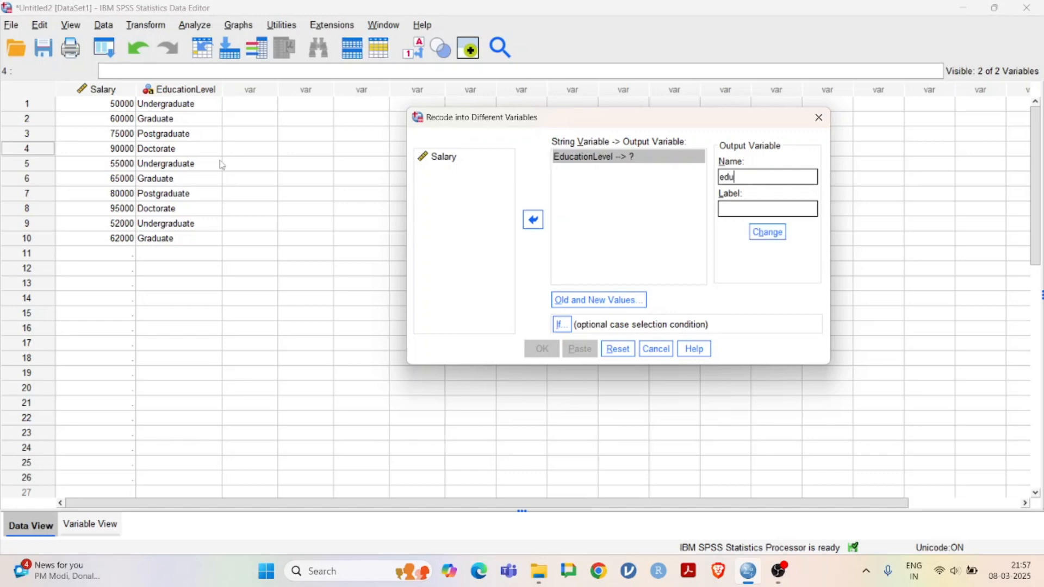
{"action": "type", "text": "_num"}
{"action": "left_click", "coordinate": [778, 240]}
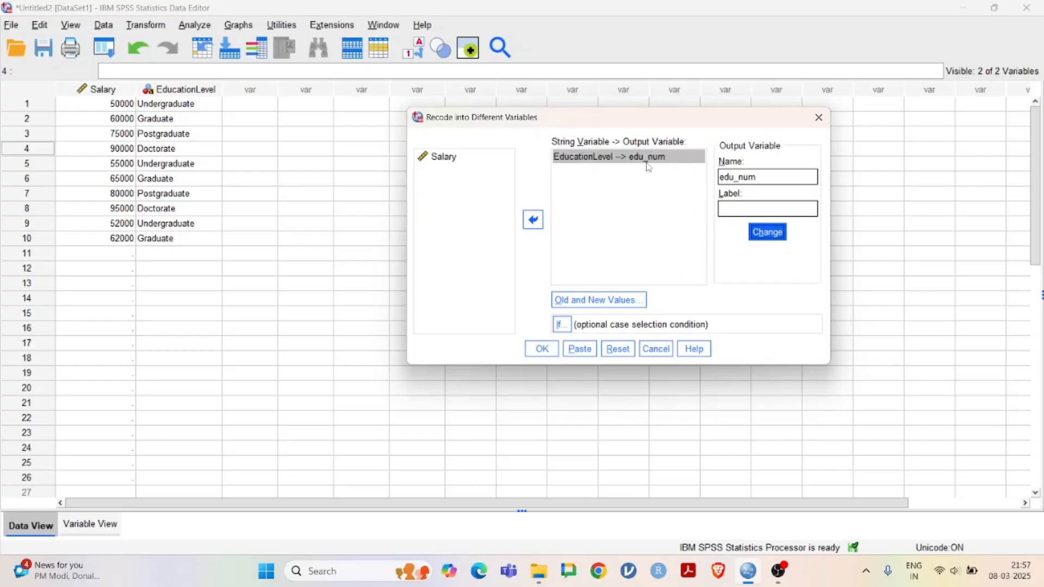
Step: Run the recode and close the output viewer without saving its contents
{"action": "left_click", "coordinate": [546, 356]}
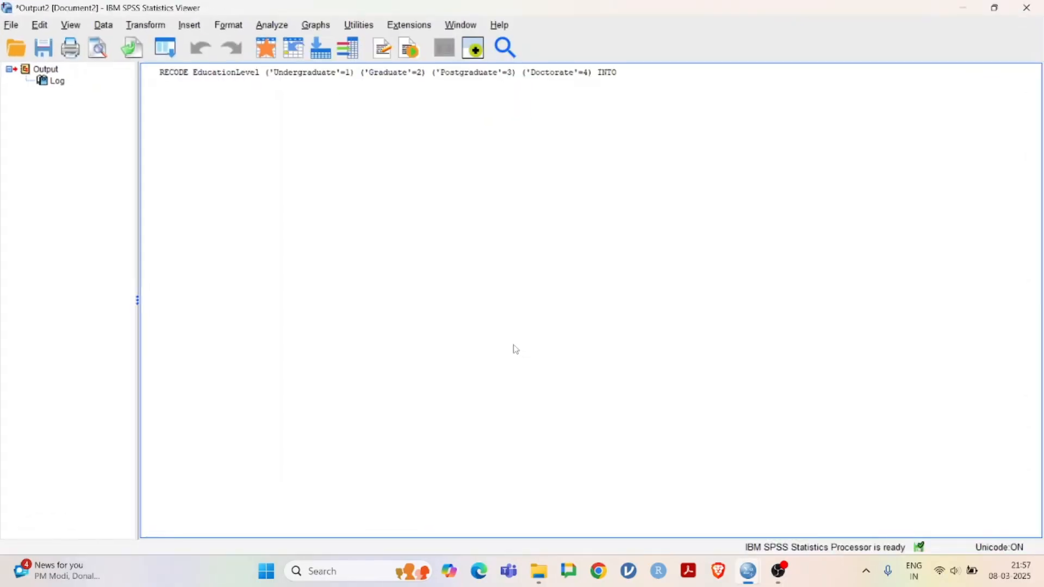
{"action": "left_click", "coordinate": [1026, 8]}
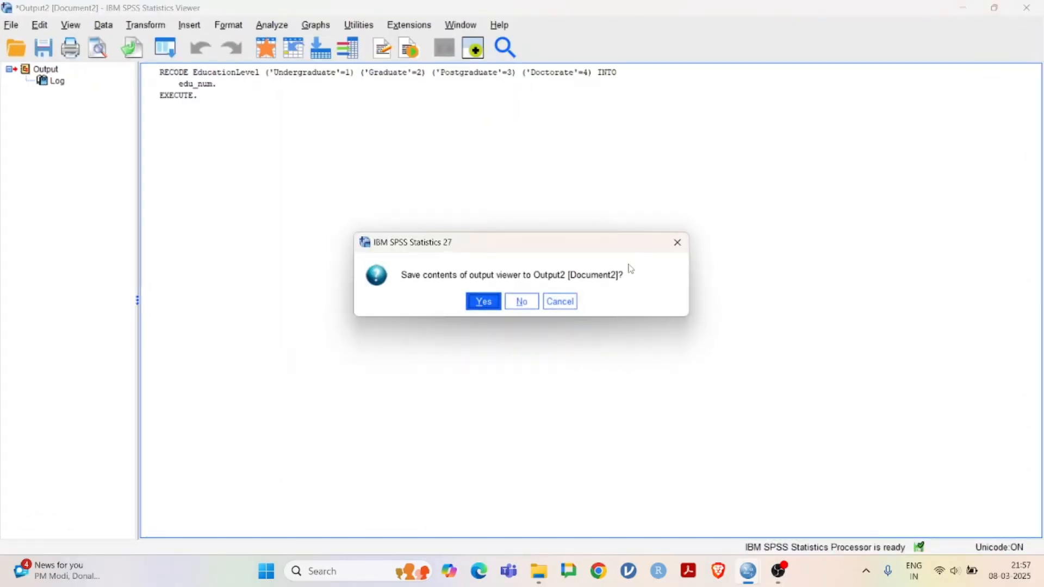
{"action": "left_click", "coordinate": [520, 300]}
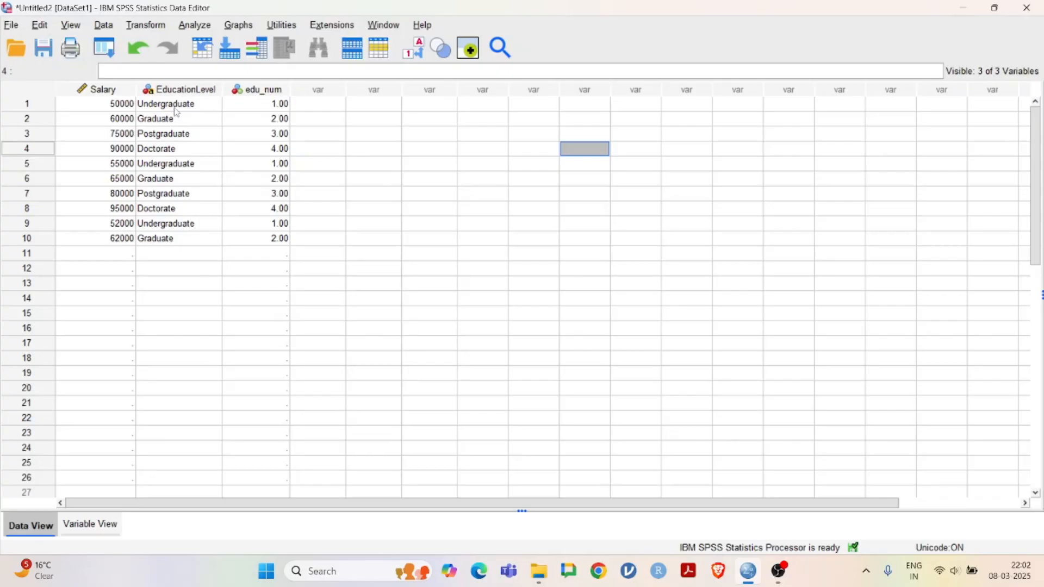
{"action": "left_click", "coordinate": [177, 111]}
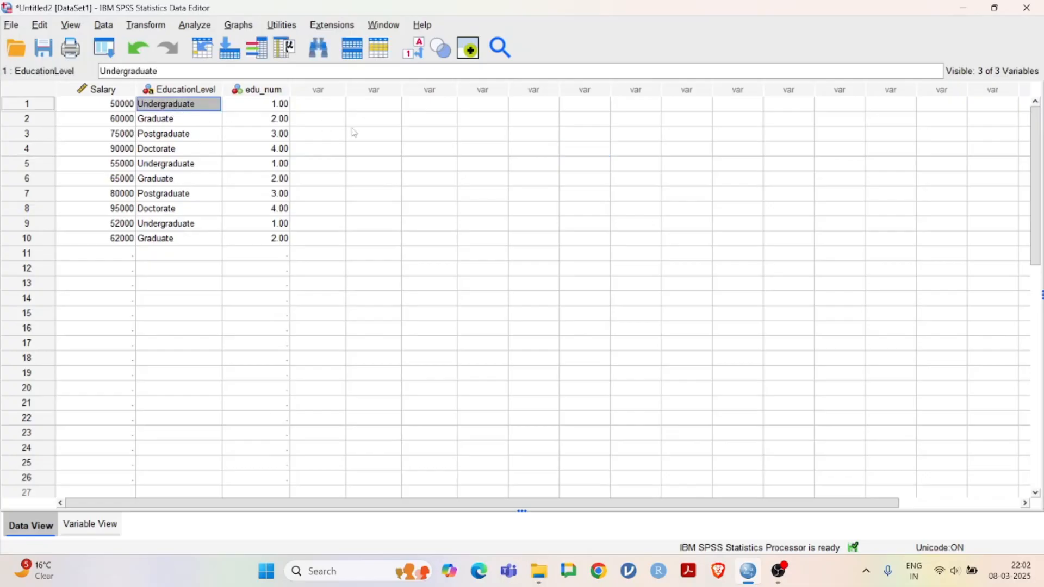
{"action": "left_click", "coordinate": [360, 152]}
{"action": "left_click", "coordinate": [186, 109]}
{"action": "left_click", "coordinate": [330, 153]}
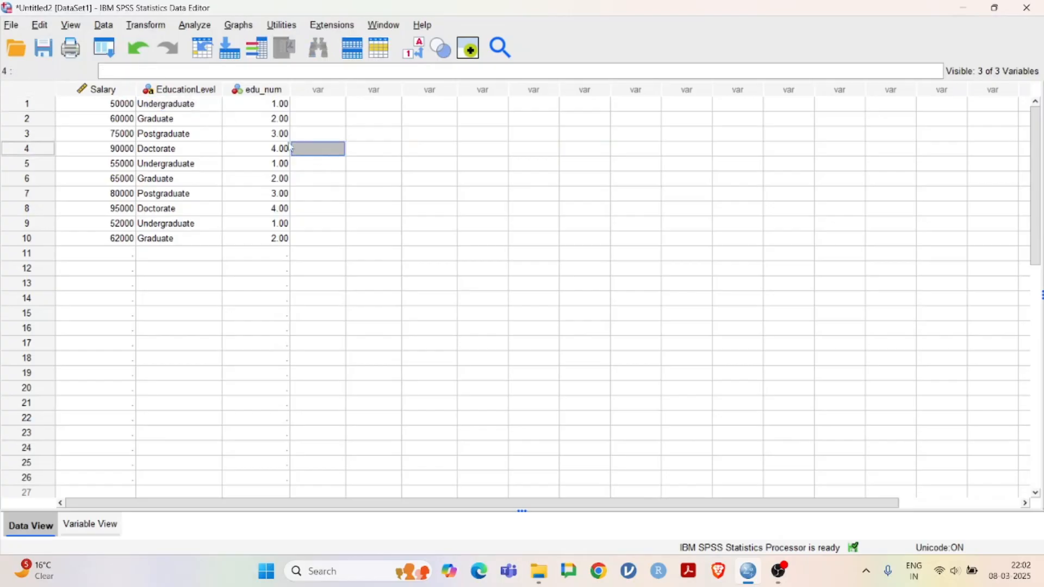
{"action": "left_click", "coordinate": [162, 105]}
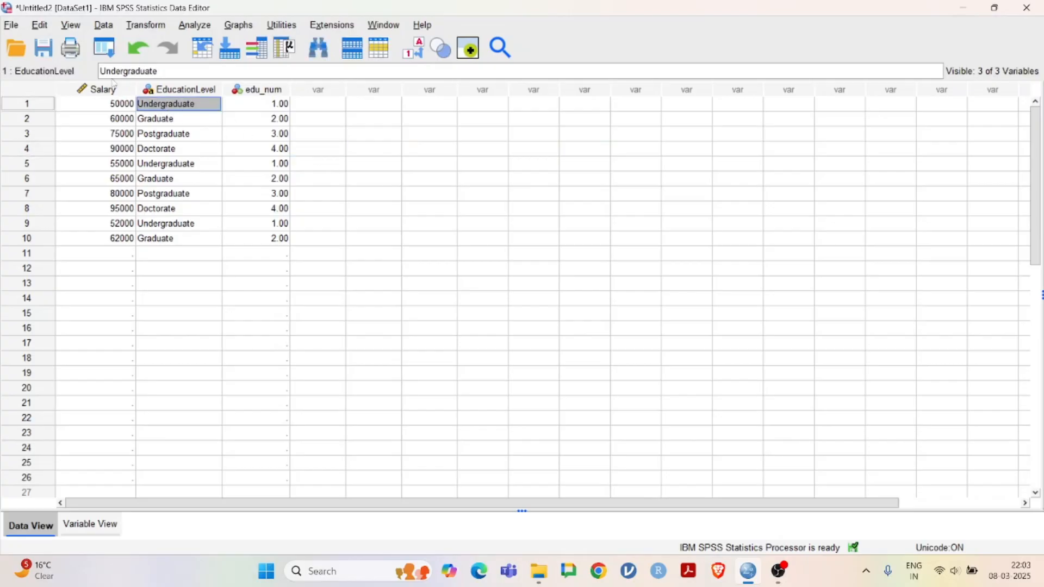
{"action": "left_click", "coordinate": [105, 53]}
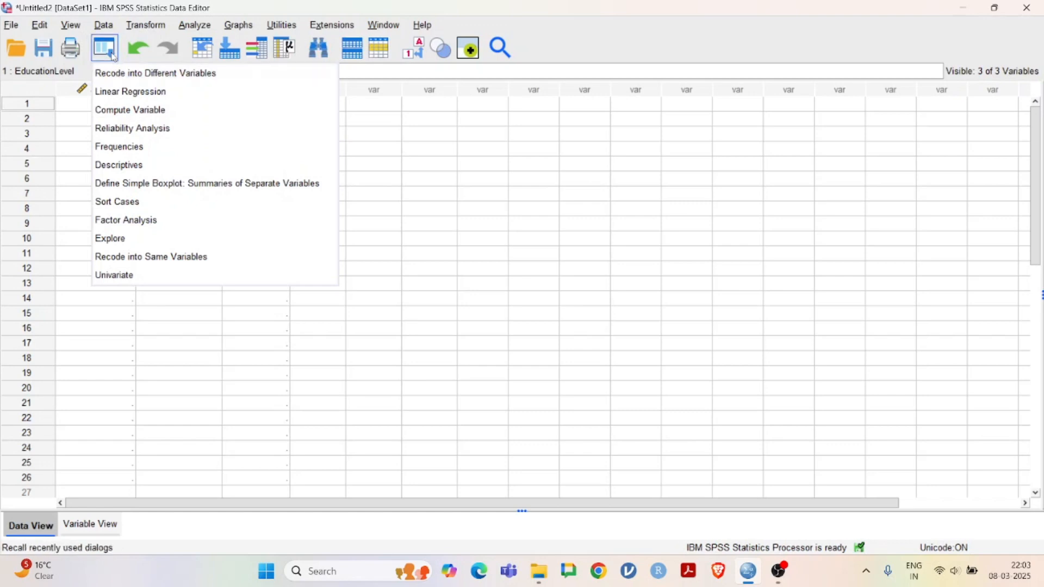
Step: Start a Compute Variable operation and name the target variable dummy_Grad
{"action": "left_click", "coordinate": [134, 28]}
{"action": "left_click", "coordinate": [136, 44]}
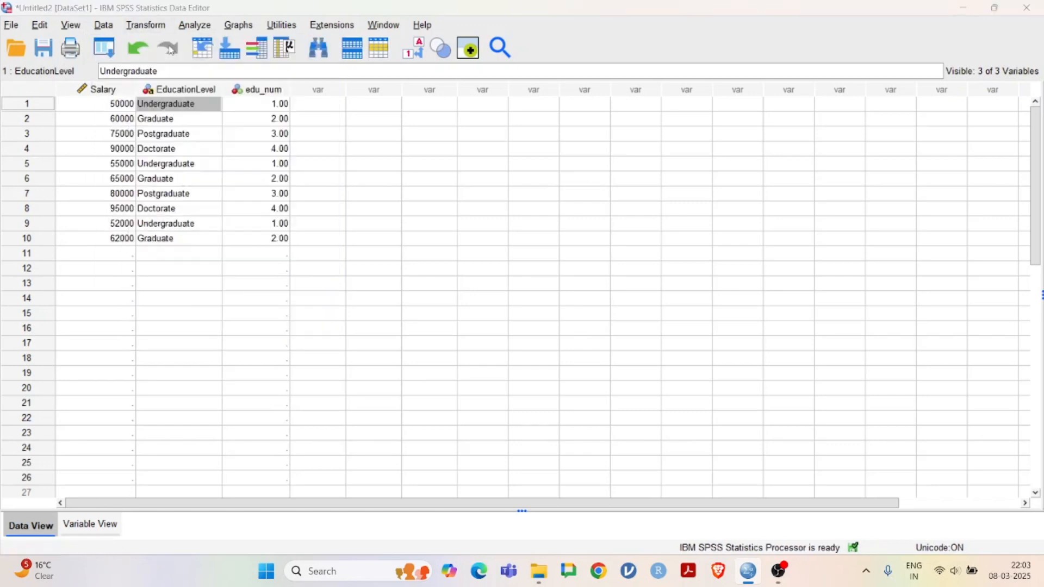
{"action": "left_click_drag", "start_coordinate": [488, 145], "coordinate": [483, 92]}
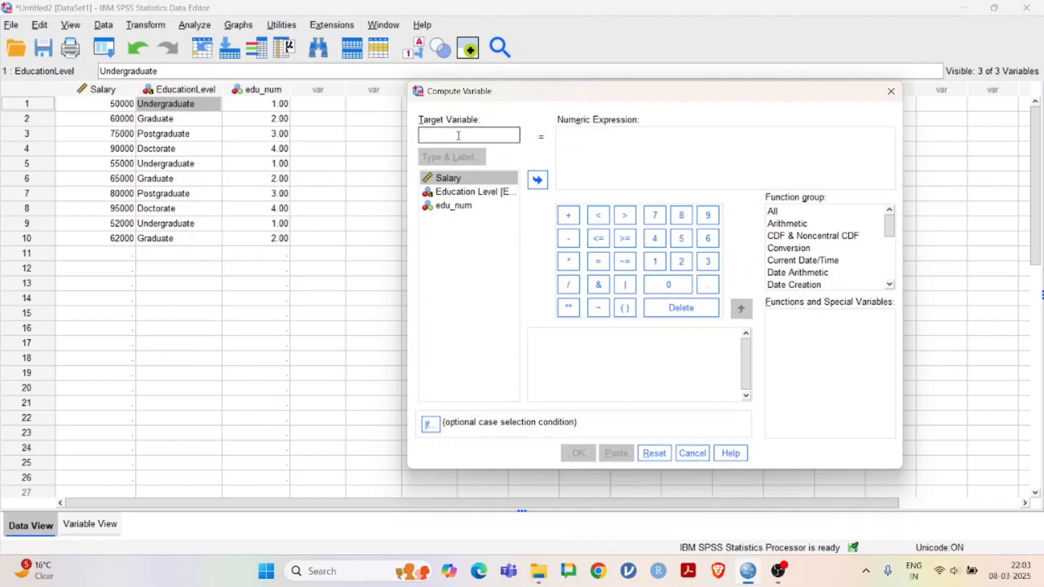
{"action": "type", "text": "dum"}
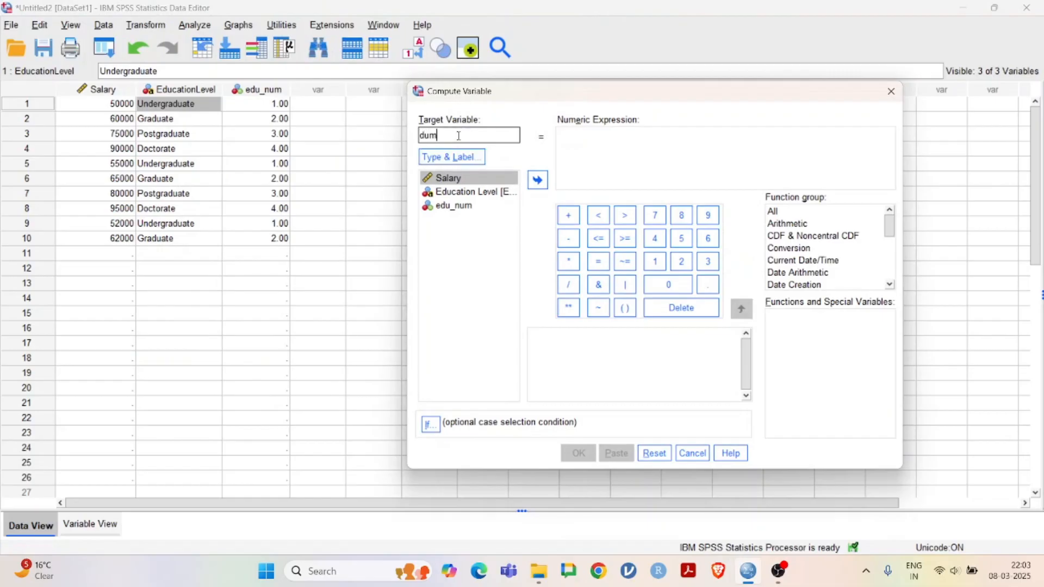
{"action": "type", "text": "my_"}
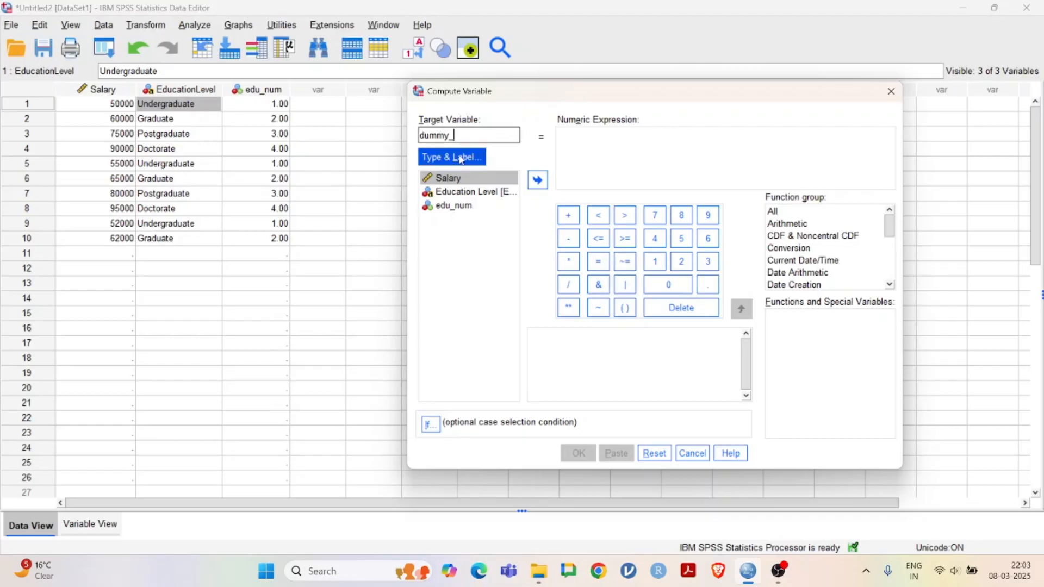
{"action": "type", "text": "Grad"}
{"action": "key", "text": "Tab"}
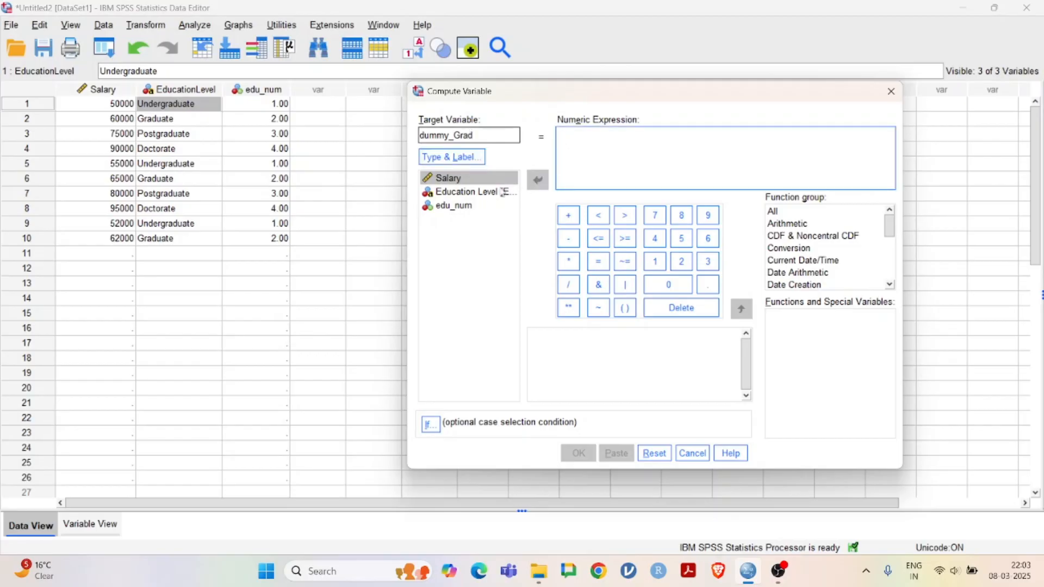
Step: Build the numeric expression edu_num = 2 for the dummy_Grad variable
{"action": "left_click", "coordinate": [467, 205]}
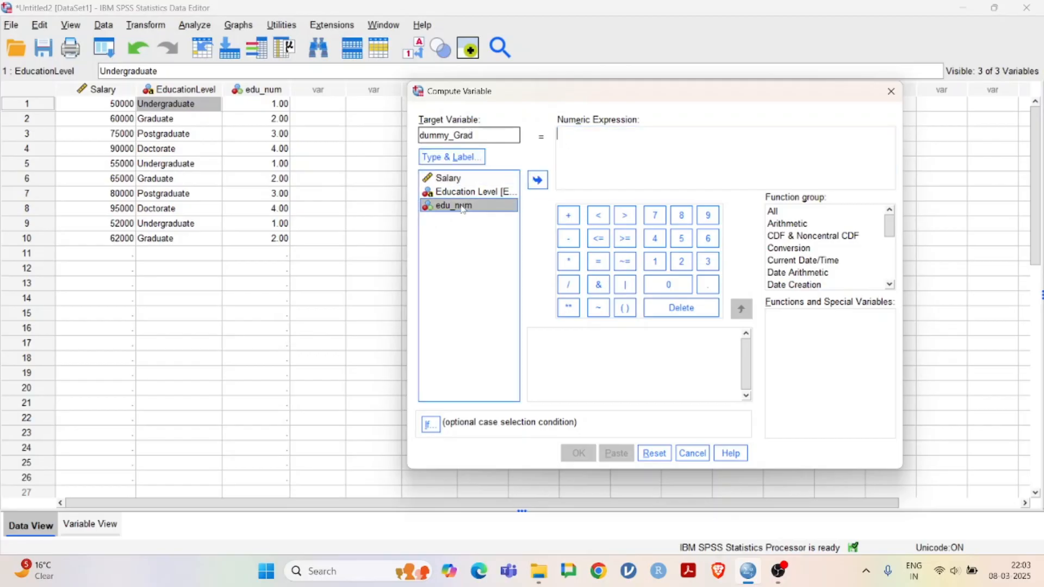
{"action": "left_click", "coordinate": [537, 181]}
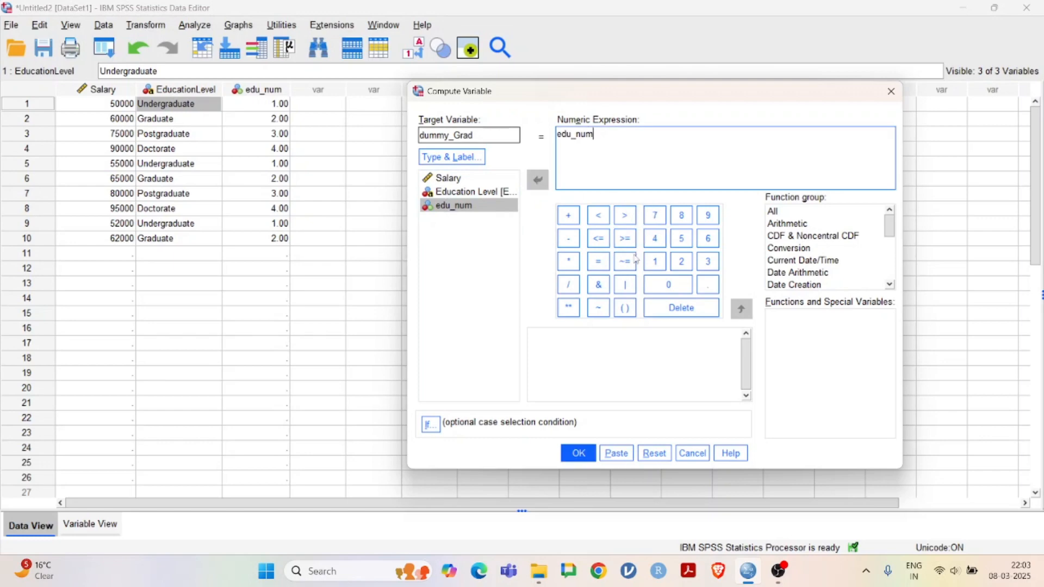
{"action": "left_click", "coordinate": [598, 261]}
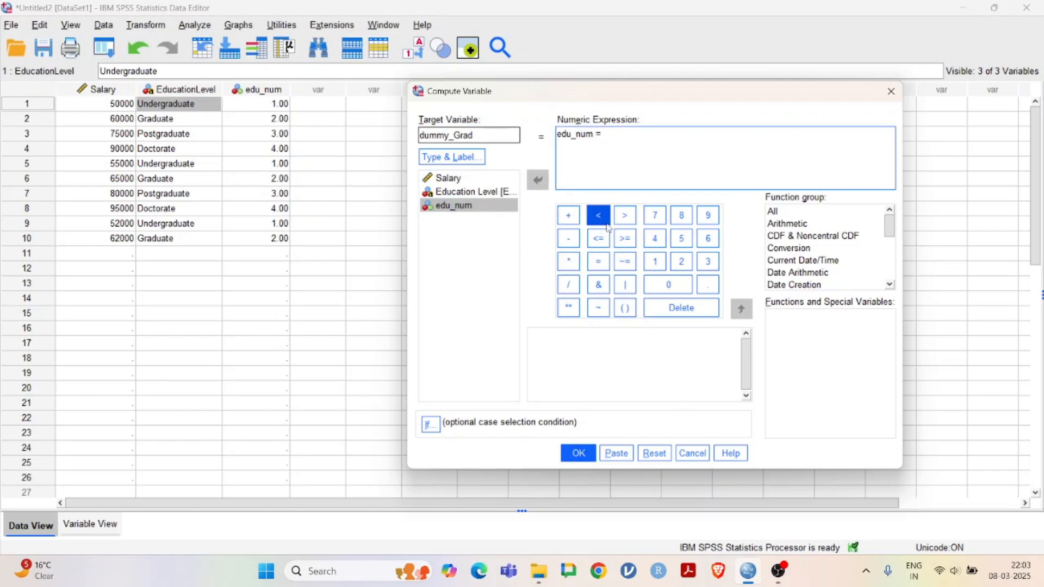
{"action": "left_click", "coordinate": [681, 262]}
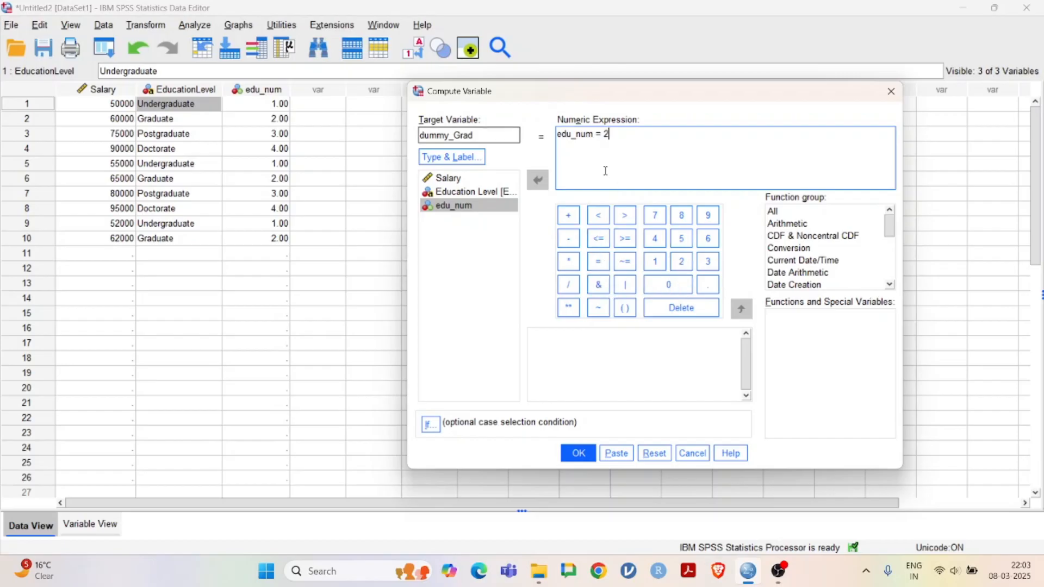
{"action": "left_click_drag", "start_coordinate": [624, 141], "coordinate": [559, 139]}
Step: Run the dummy_Grad computation and close the output viewer without saving its contents
{"action": "left_click", "coordinate": [580, 455]}
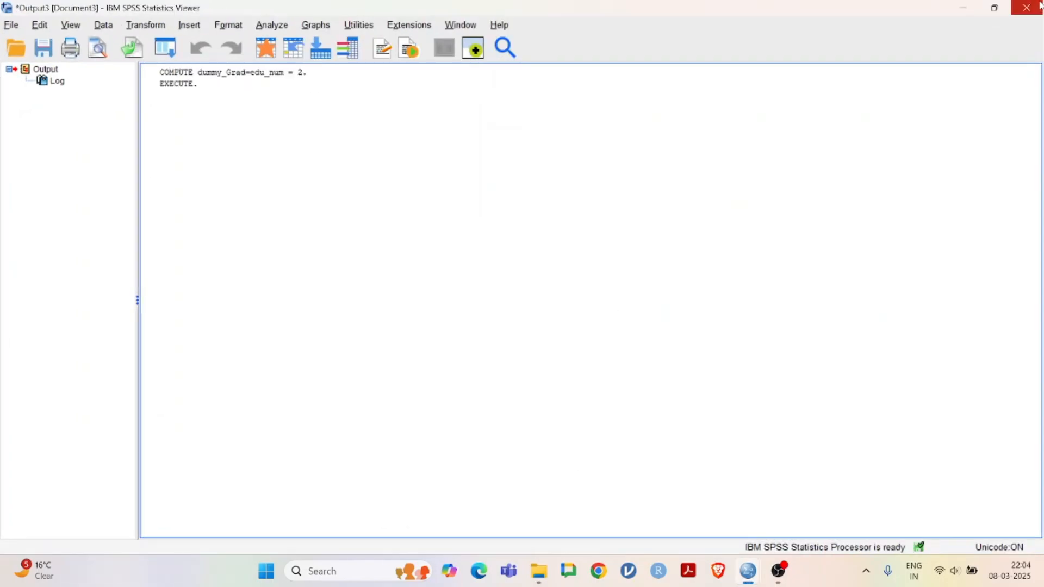
{"action": "left_click", "coordinate": [1026, 7]}
{"action": "left_click", "coordinate": [521, 301]}
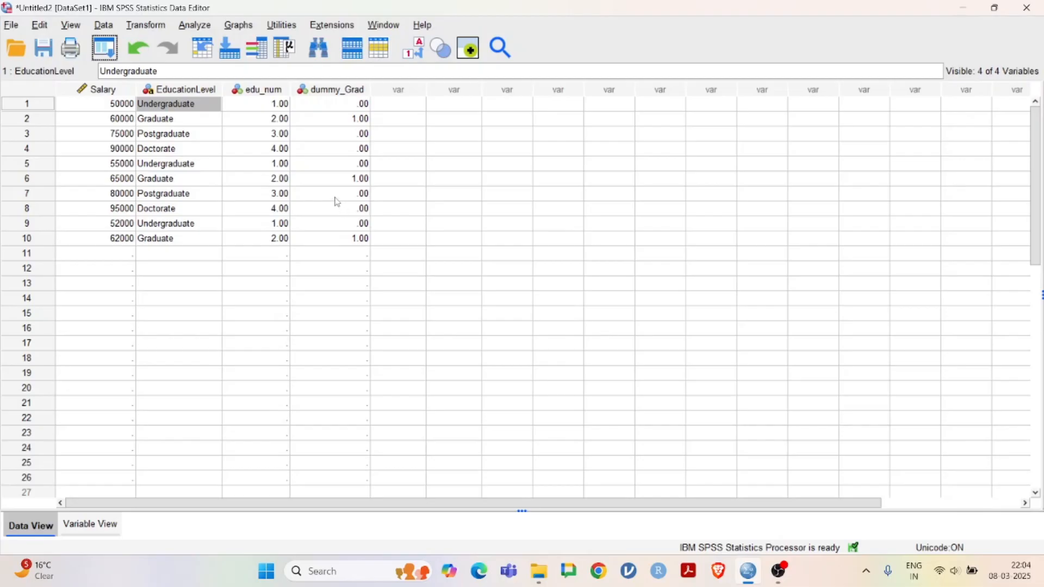
Step: Define another computed variable named dummy_Post with the numeric expression edu_num = 3
{"action": "left_click", "coordinate": [152, 27]}
{"action": "left_click", "coordinate": [181, 46]}
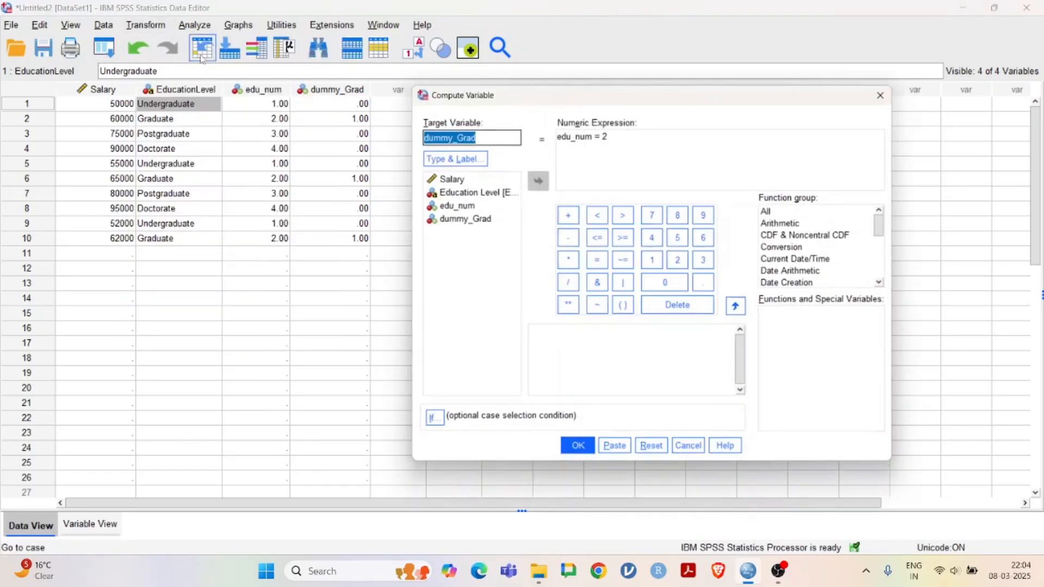
{"action": "left_click", "coordinate": [478, 139]}
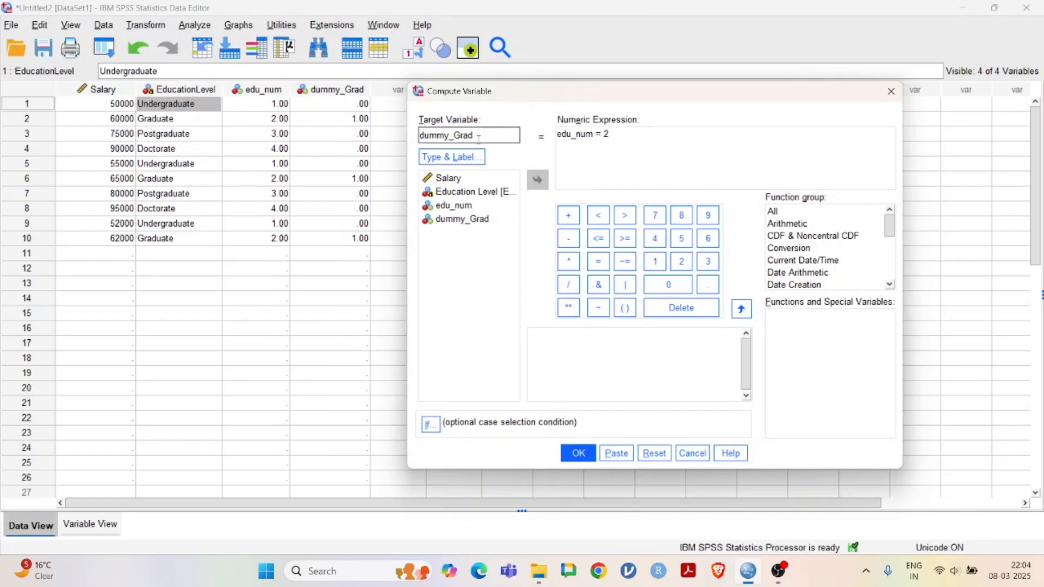
{"action": "key", "text": "BackSpace"}
{"action": "key", "text": "BackSpace"}
{"action": "key", "text": "BackSpace"}
{"action": "key", "text": "BackSpace"}
{"action": "type", "text": "Pst"}
{"action": "key", "text": "BackSpace"}
{"action": "key", "text": "BackSpace"}
{"action": "type", "text": "ost"}
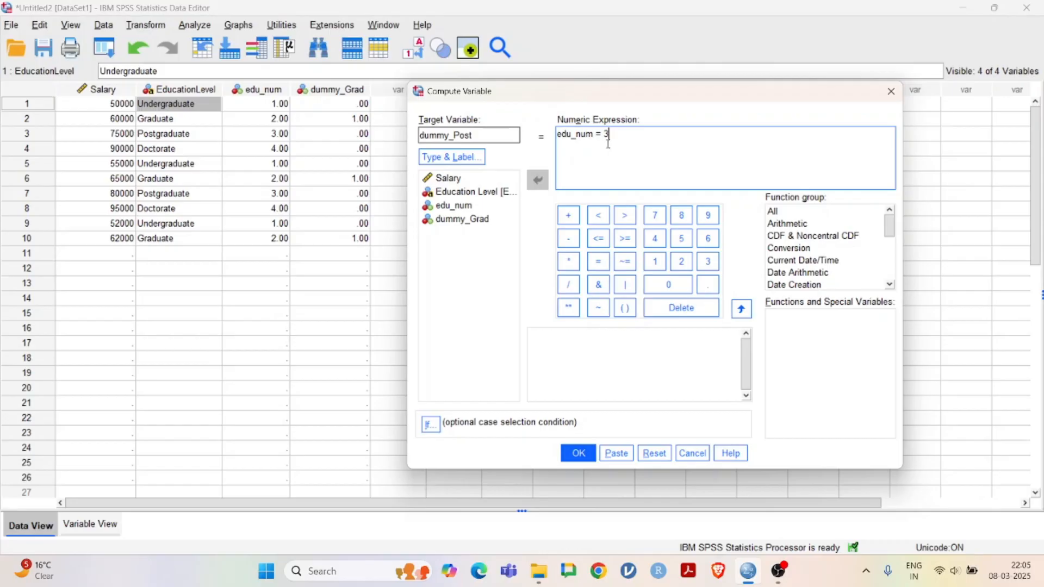
Step: Run the dummy_Post computation and close the output viewer without saving its contents
{"action": "left_click", "coordinate": [578, 453]}
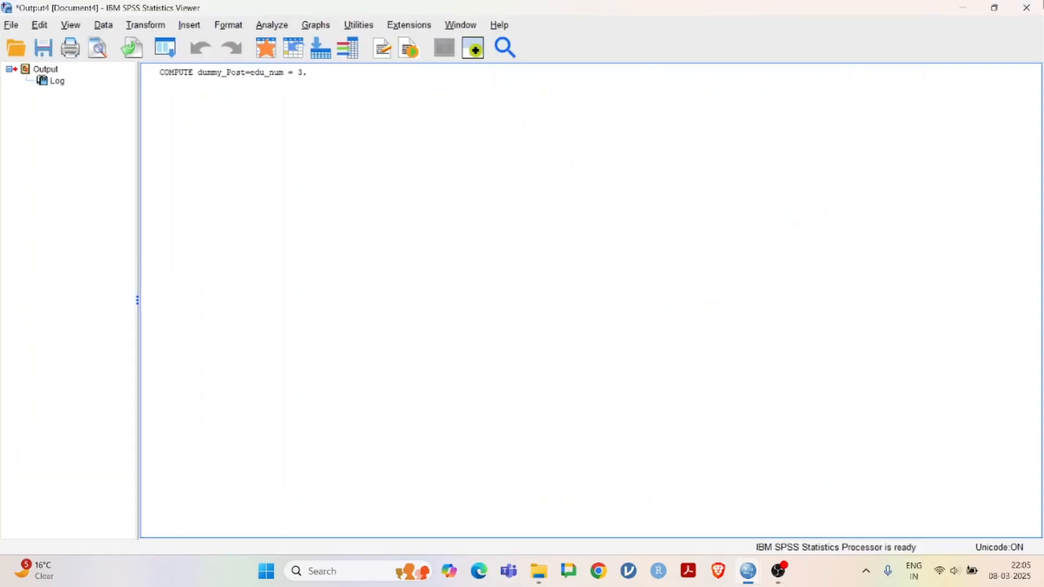
{"action": "left_click", "coordinate": [1026, 7]}
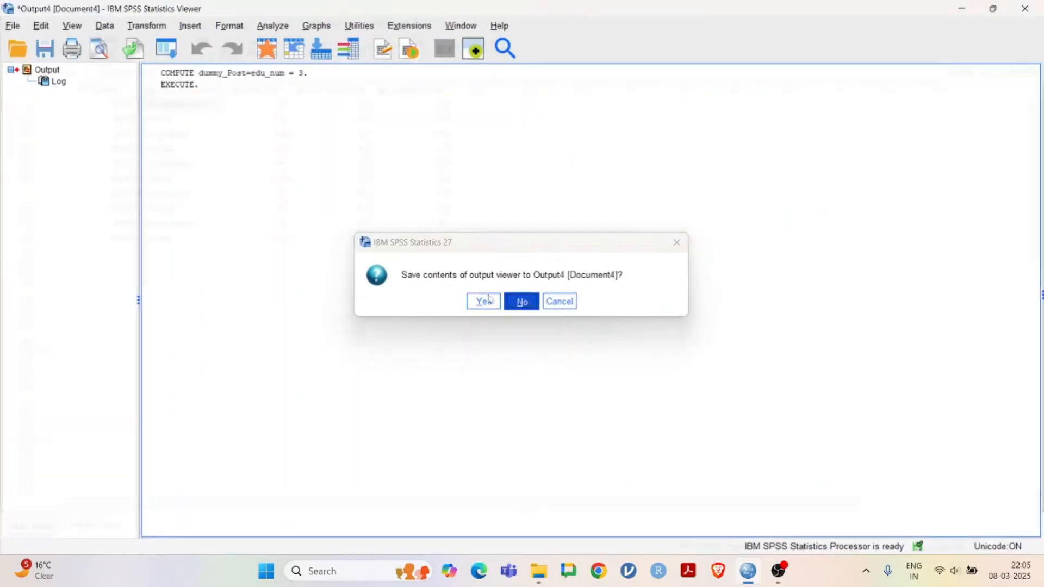
{"action": "left_click", "coordinate": [204, 138]}
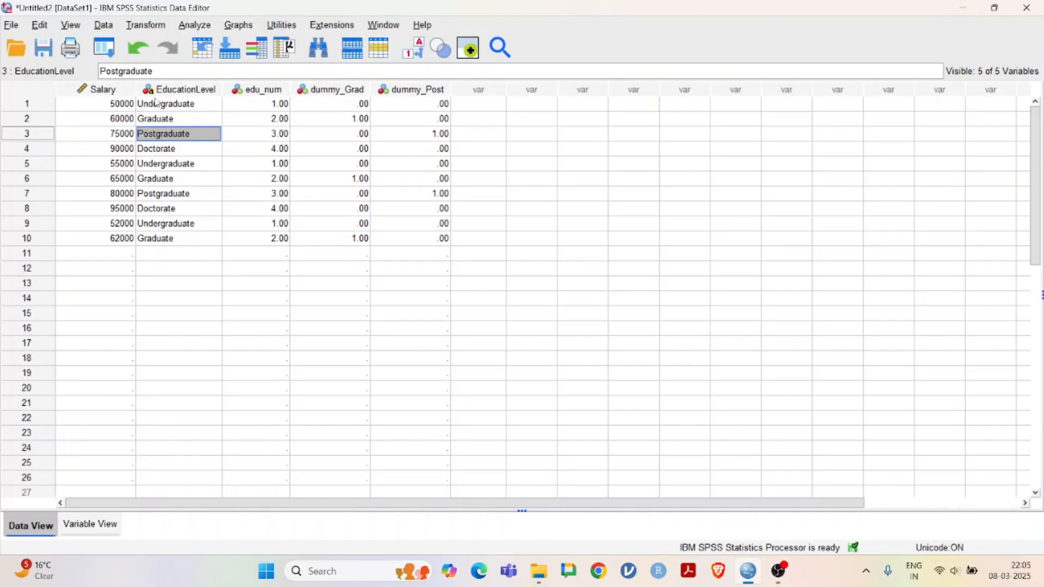
Step: Define a third computed variable named dummy_Doc with the numeric expression edu_num = 4
{"action": "left_click", "coordinate": [145, 25]}
{"action": "left_click", "coordinate": [163, 43]}
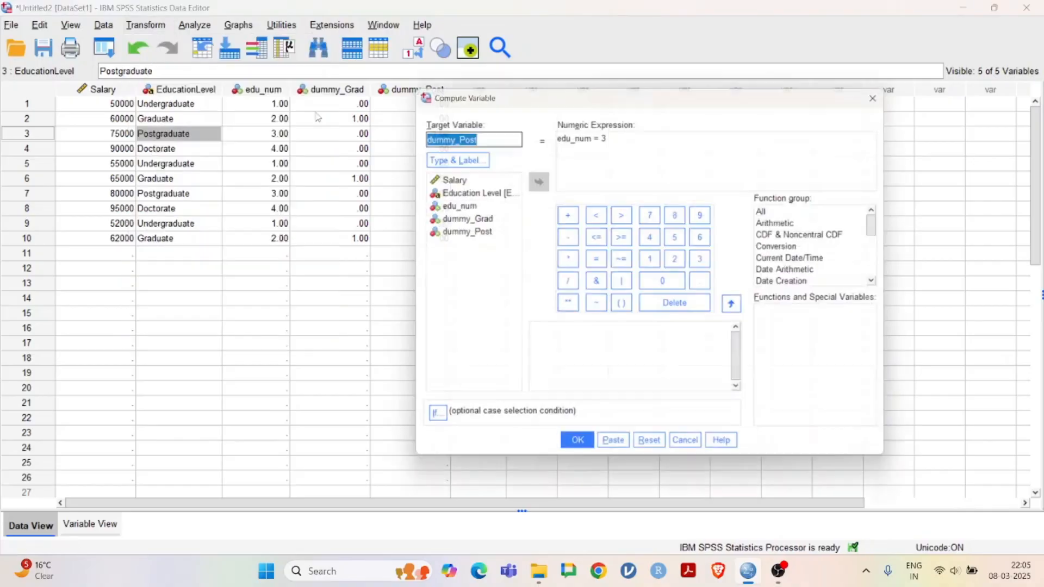
{"action": "left_click", "coordinate": [483, 135]}
{"action": "key", "text": "BackSpace"}
{"action": "key", "text": "BackSpace"}
{"action": "key", "text": "BackSpace"}
{"action": "key", "text": "BackSpace"}
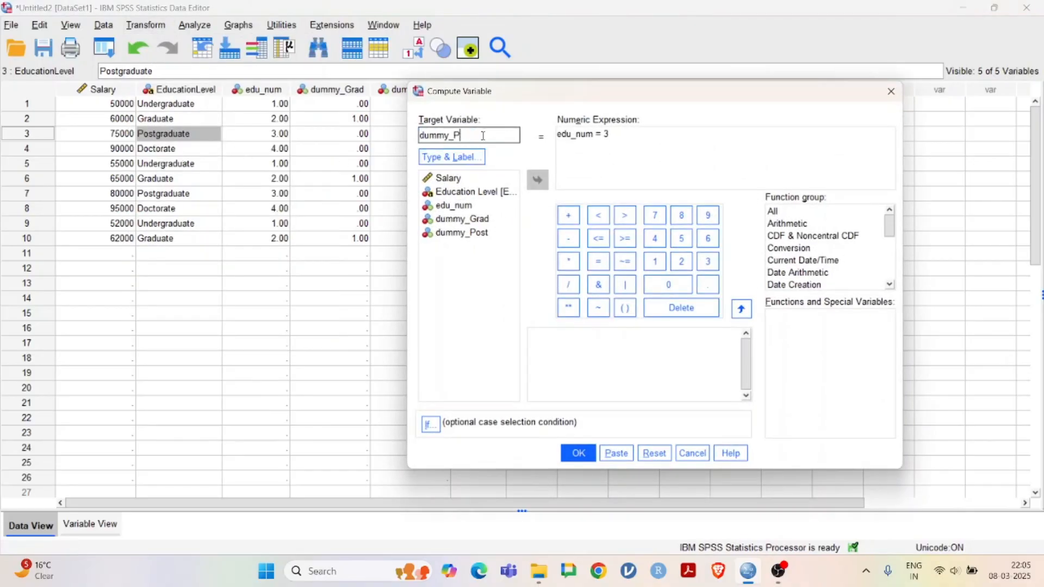
{"action": "type", "text": "Doc"}
{"action": "left_click", "coordinate": [628, 138]}
{"action": "key", "text": "BackSpace"}
{"action": "type", "text": "4"}
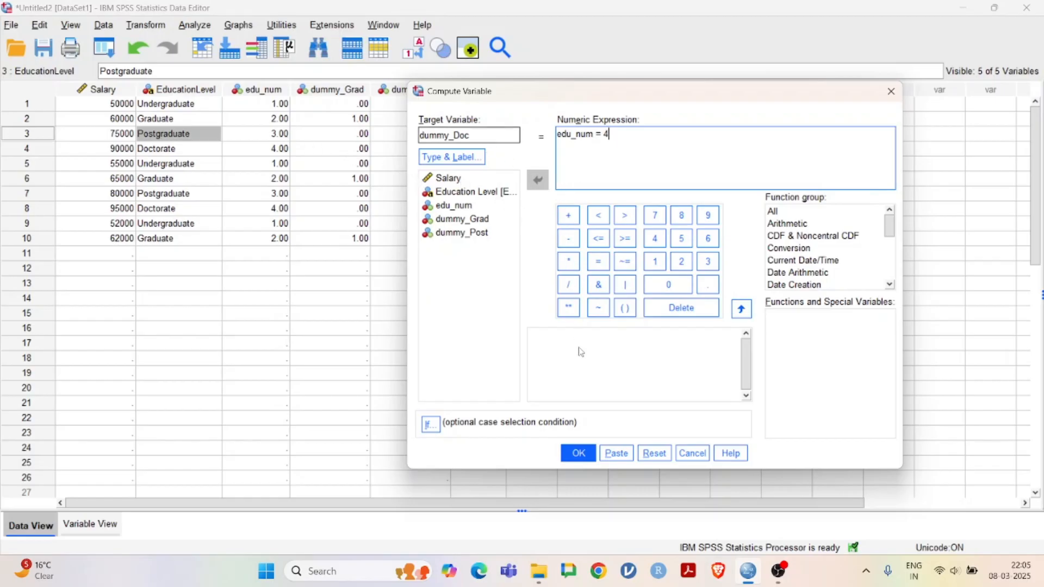
Step: Run the dummy_Doc computation and close the output viewer without saving its contents
{"action": "left_click", "coordinate": [578, 452]}
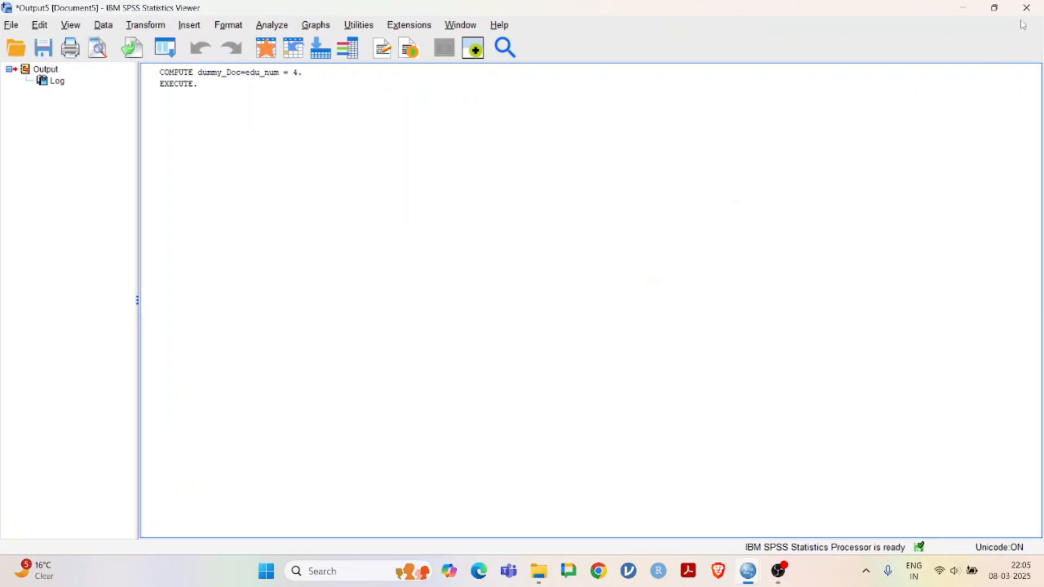
{"action": "left_click", "coordinate": [1027, 8]}
{"action": "left_click", "coordinate": [516, 302]}
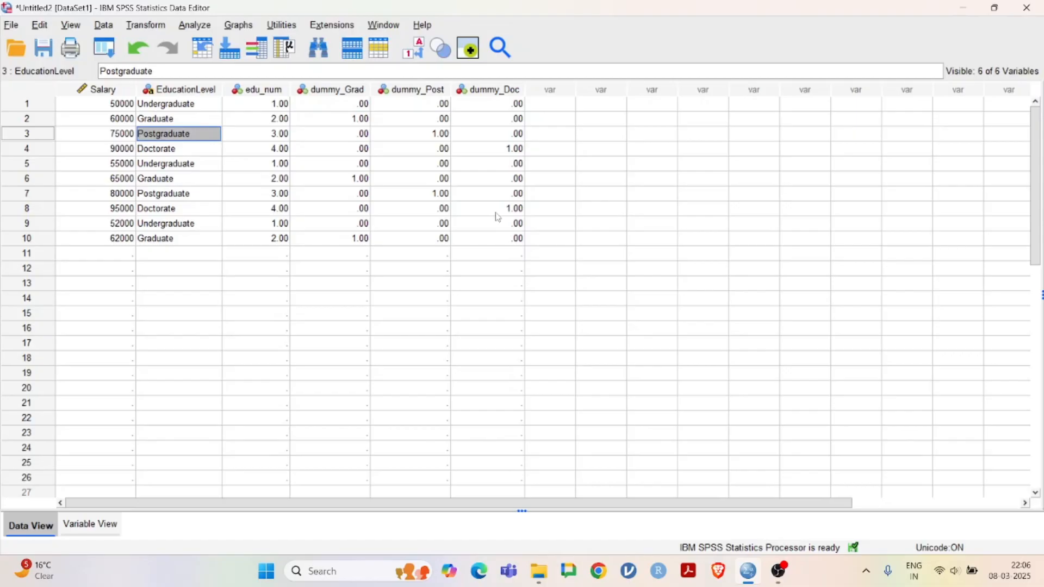
Step: Open the Linear Regression setup with Salary as the dependent variable and remove edu_num from the independent variables
{"action": "left_click", "coordinate": [194, 25]}
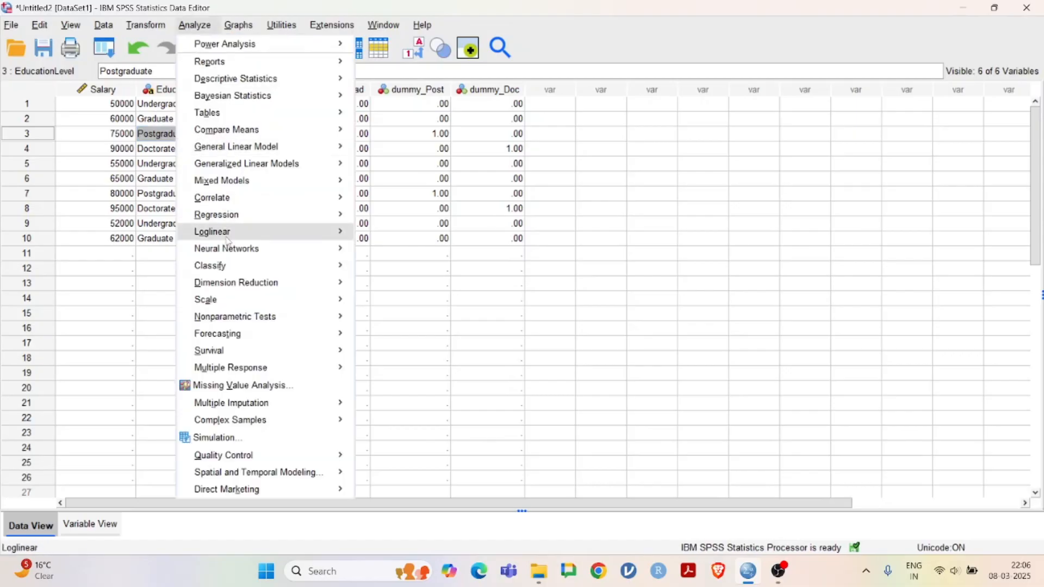
{"action": "mouse_move", "coordinate": [236, 215]}
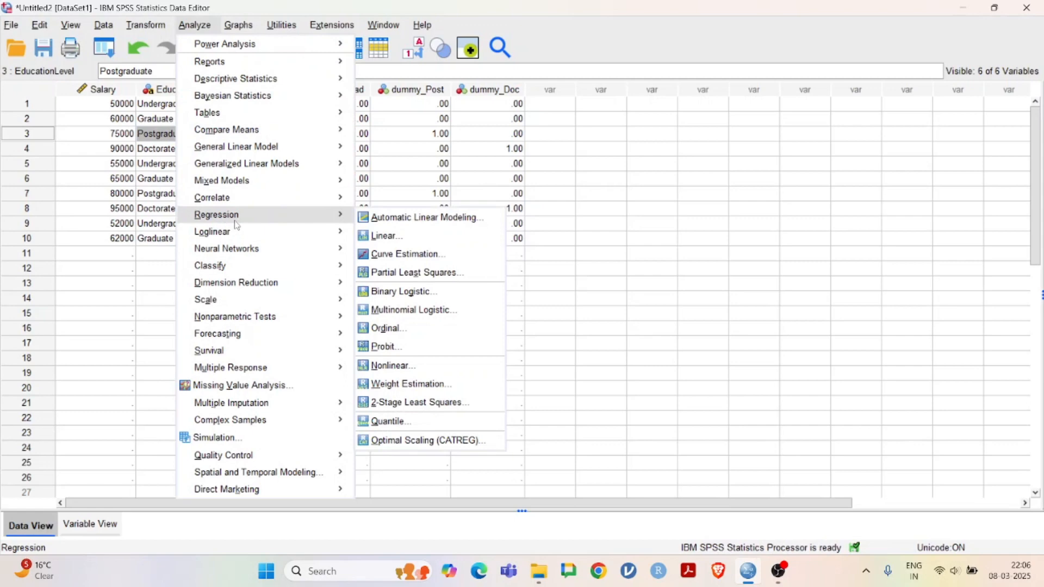
{"action": "left_click", "coordinate": [384, 237]}
{"action": "left_click", "coordinate": [525, 172]}
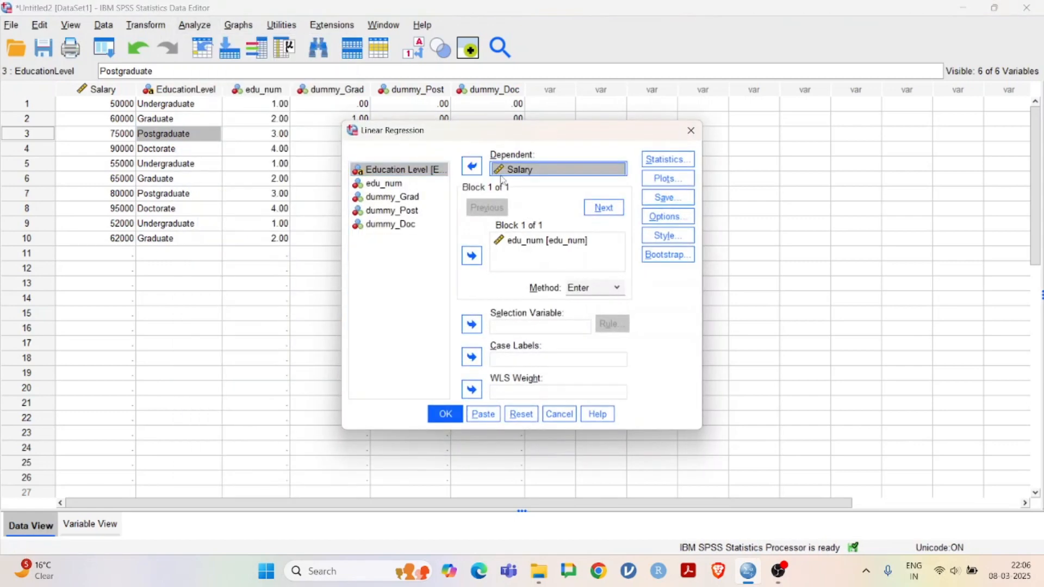
{"action": "left_click", "coordinate": [408, 197]}
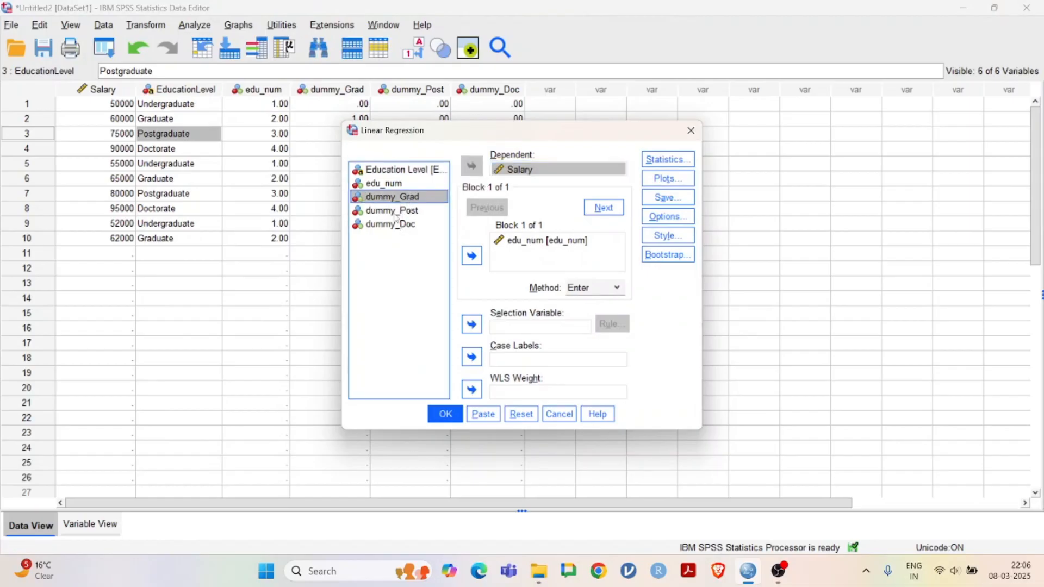
{"action": "left_click", "coordinate": [398, 225], "text": "shift"}
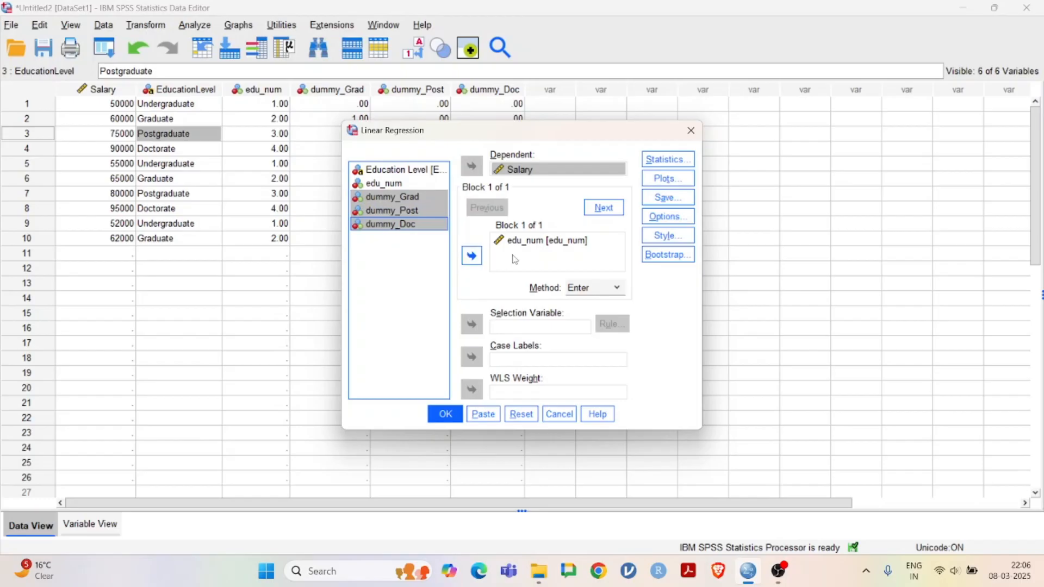
{"action": "left_click", "coordinate": [580, 249]}
{"action": "left_click", "coordinate": [472, 255]}
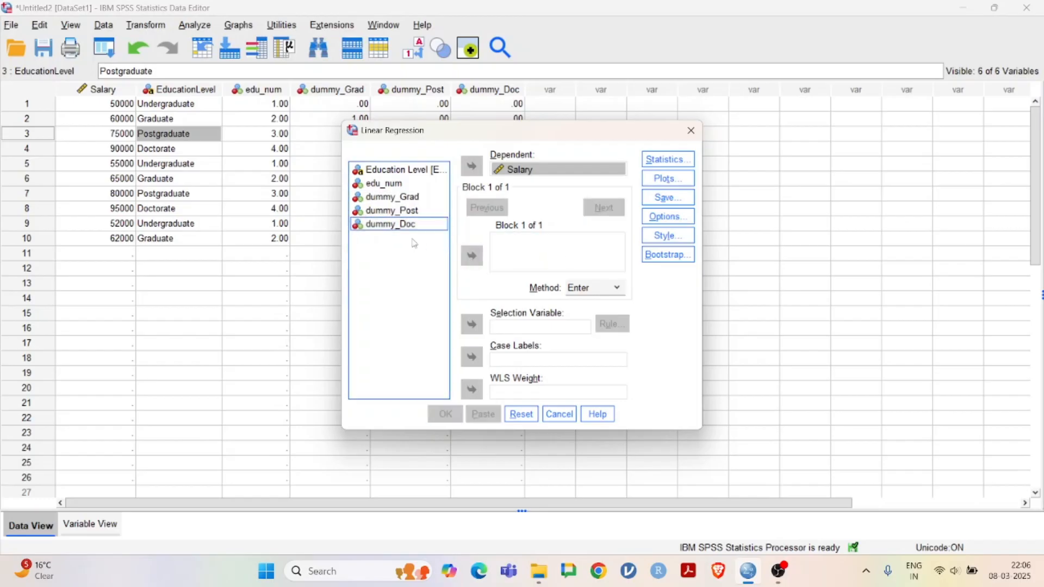
Step: Add dummy_Grad, dummy_Post and dummy_Doc as independent variables using the Enter method and run the regression
{"action": "left_click", "coordinate": [397, 200]}
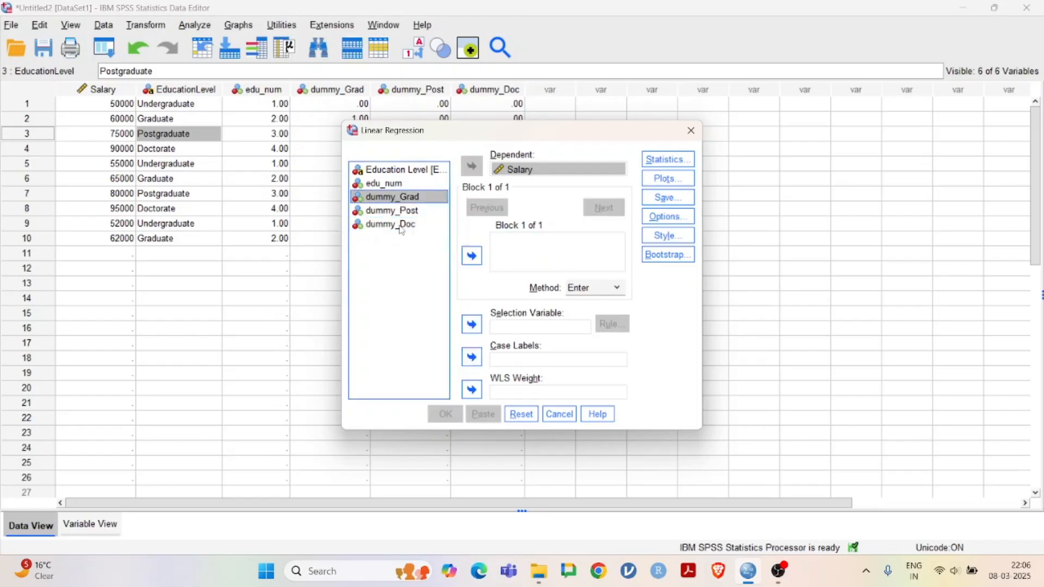
{"action": "left_click", "coordinate": [401, 226], "text": "shift"}
{"action": "left_click", "coordinate": [471, 255]}
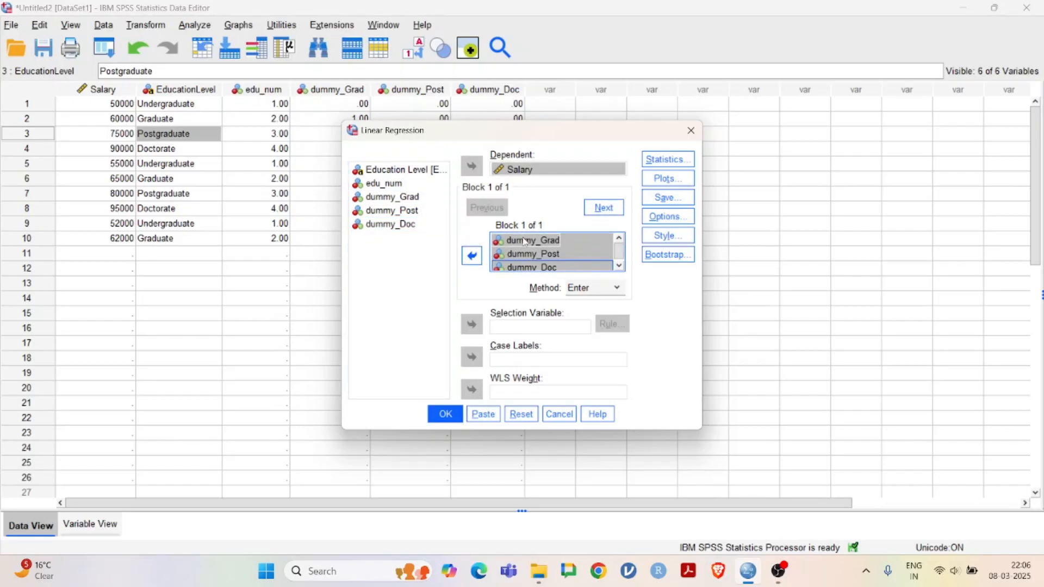
{"action": "left_click", "coordinate": [450, 416]}
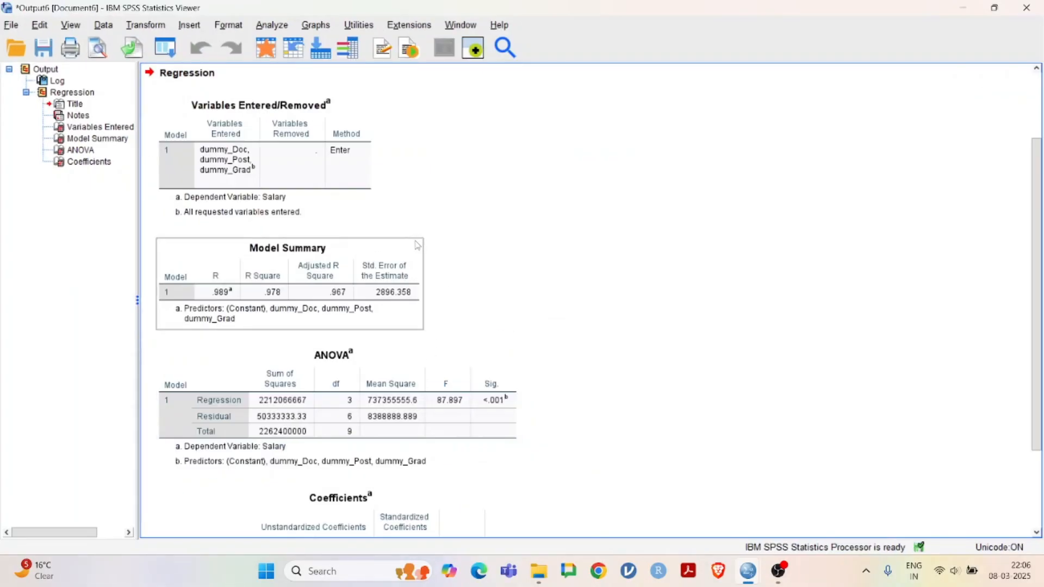
Step: Examine the Model Summary, ANOVA and Coefficients tables of the Salary regression output
{"action": "scroll", "coordinate": [414, 243], "scroll_direction": "down", "scroll_amount": 2}
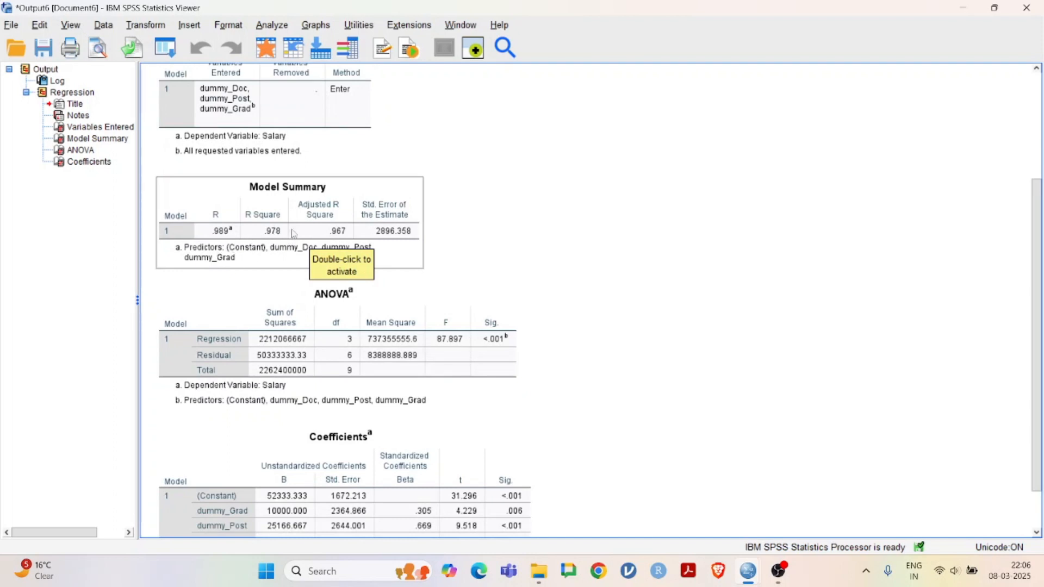
{"action": "scroll", "coordinate": [368, 227], "scroll_direction": "down", "scroll_amount": 2}
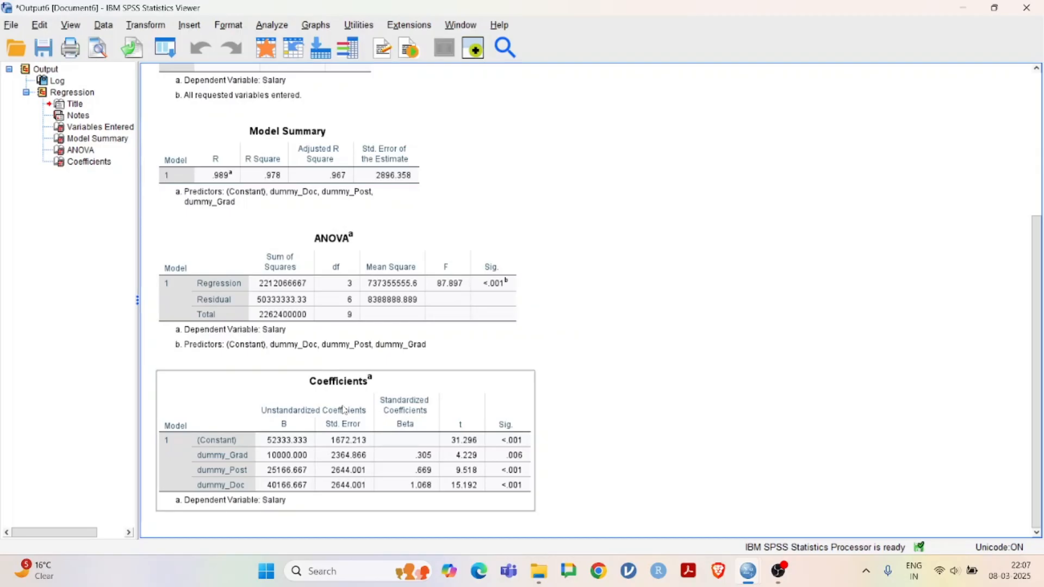
{"action": "scroll", "coordinate": [356, 384], "scroll_direction": "up", "scroll_amount": 3}
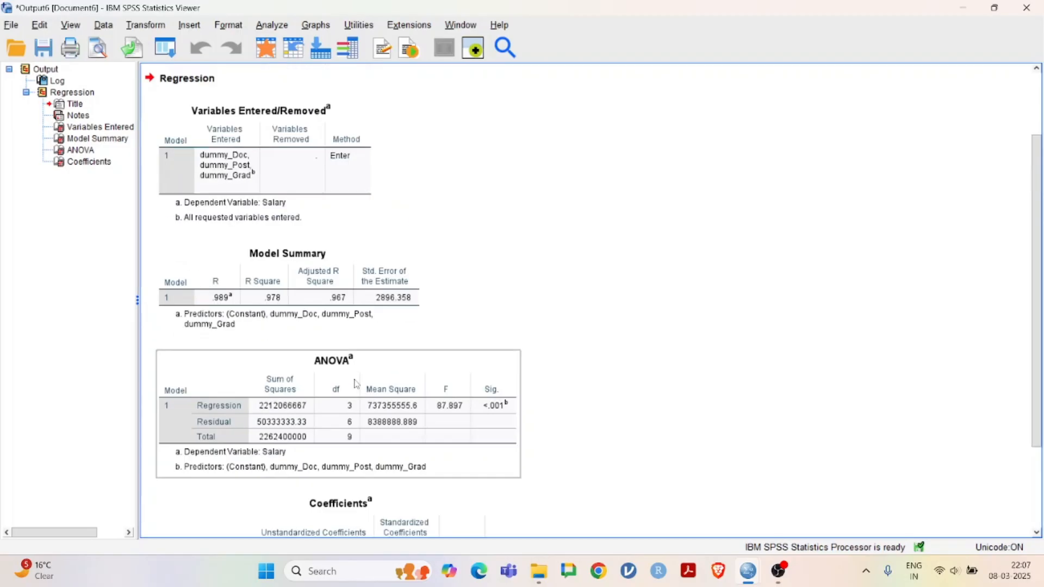
{"action": "scroll", "coordinate": [356, 383], "scroll_direction": "down", "scroll_amount": 3}
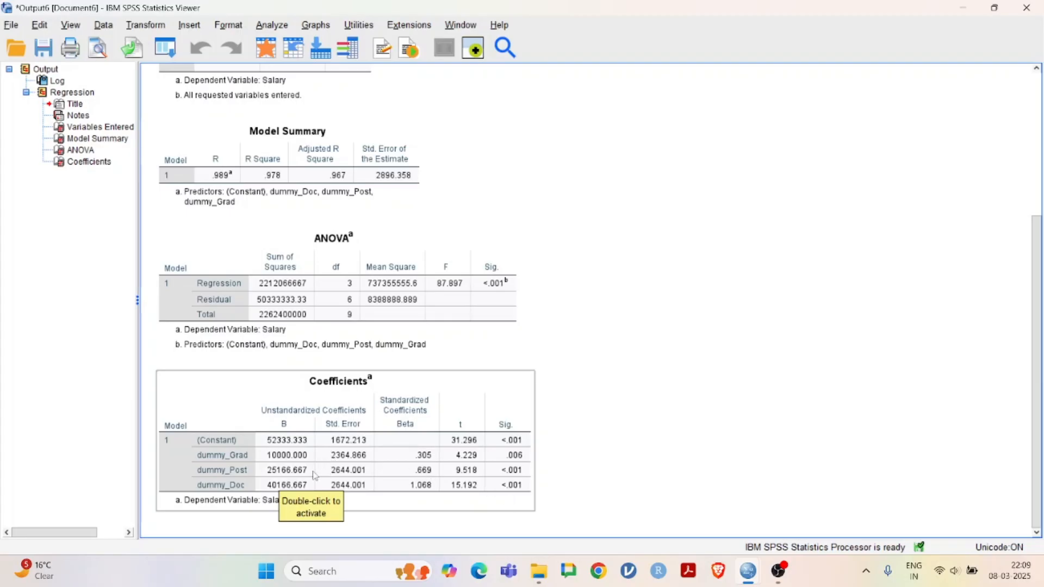
Step: Examine the coefficients of dummy_Grad, dummy_Post and dummy_Doc against the constant in the Coefficients table
{"action": "left_click", "coordinate": [714, 425]}
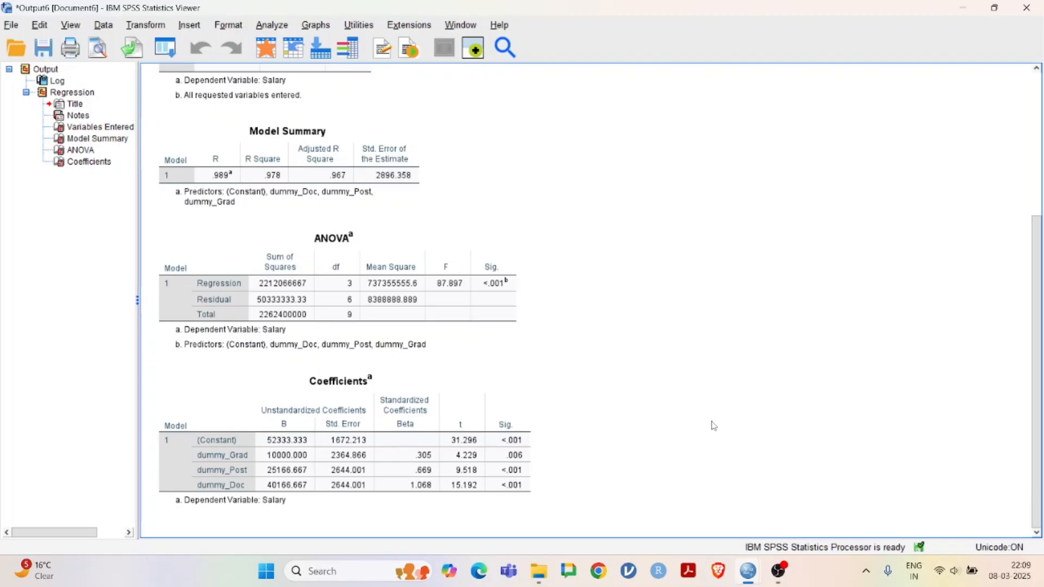
{"action": "left_click", "coordinate": [455, 431]}
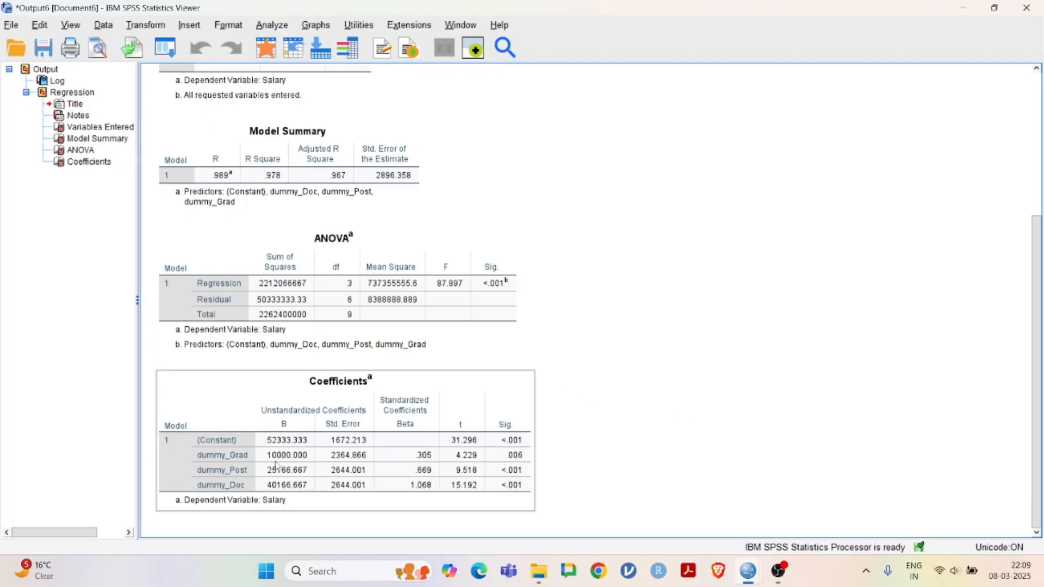
{"action": "left_click", "coordinate": [716, 389]}
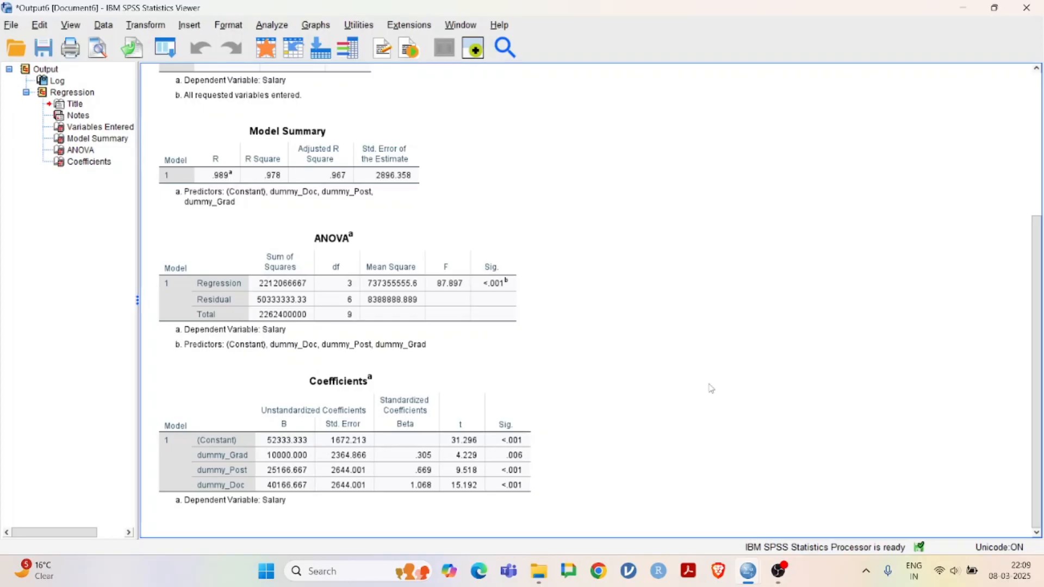
{"action": "left_click", "coordinate": [337, 470]}
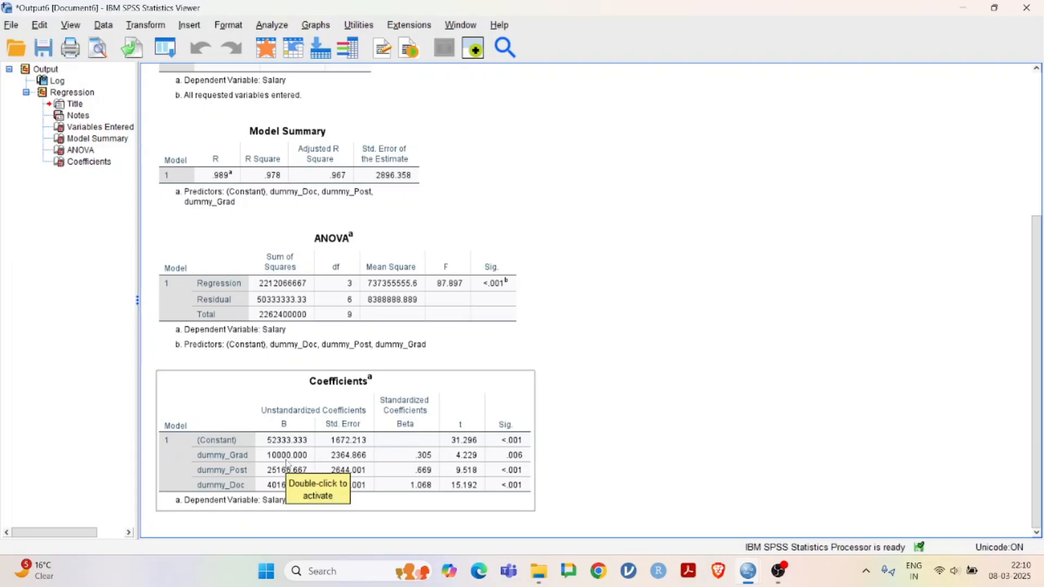
Step: Go to the dataset and inspect the dummy_Grad, dummy_Post and dummy_Doc codes of the first Undergraduate case
{"action": "left_click", "coordinate": [266, 48]}
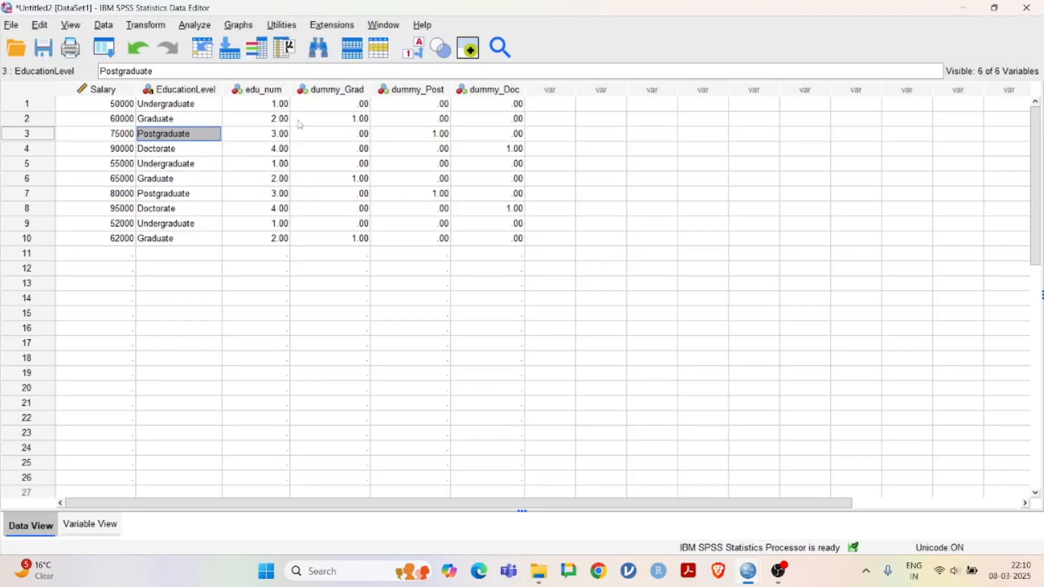
{"action": "left_click", "coordinate": [340, 123]}
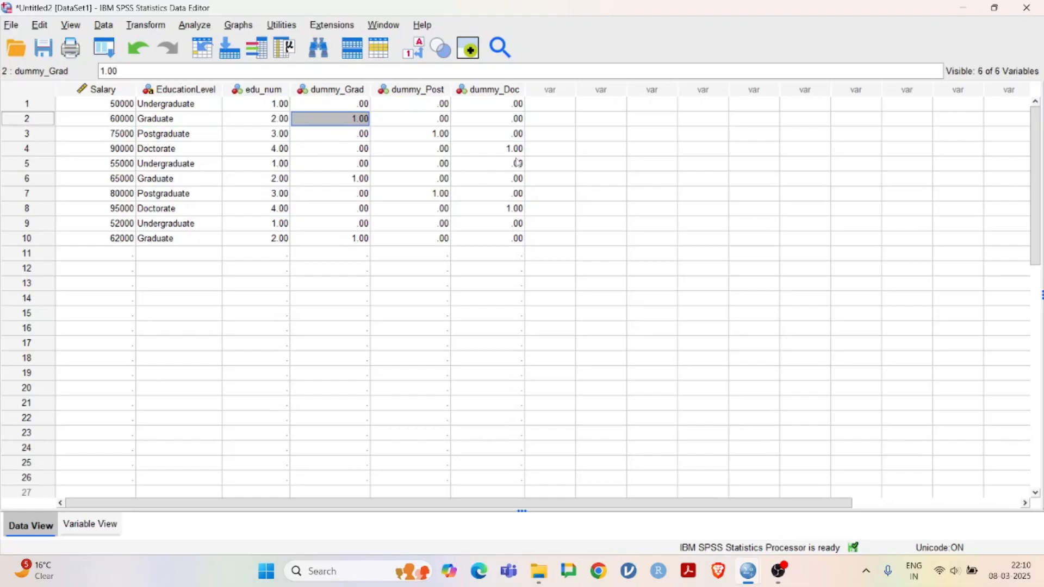
{"action": "left_click", "coordinate": [345, 106]}
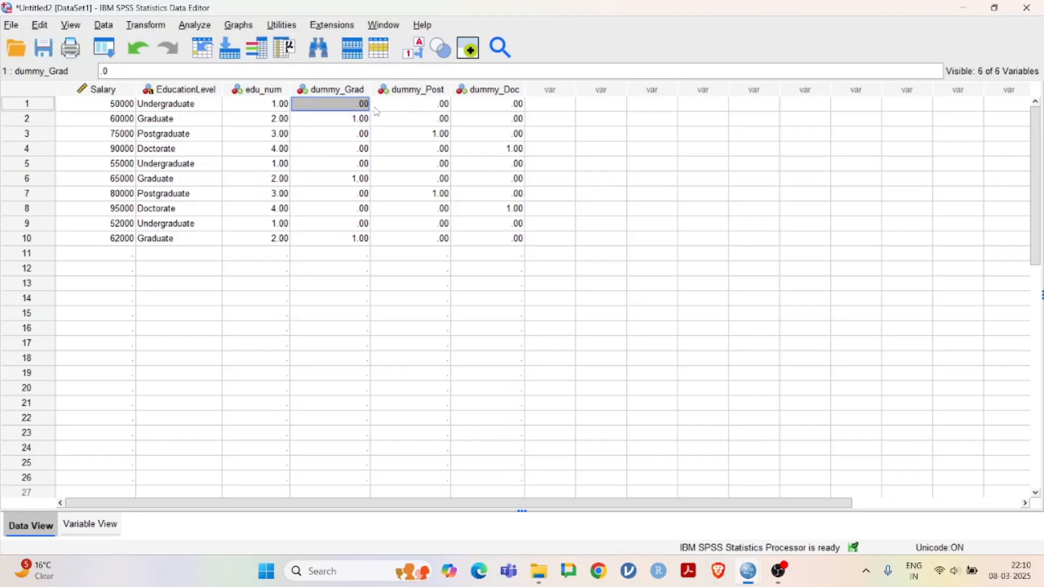
{"action": "left_click", "coordinate": [447, 108]}
{"action": "left_click", "coordinate": [508, 109]}
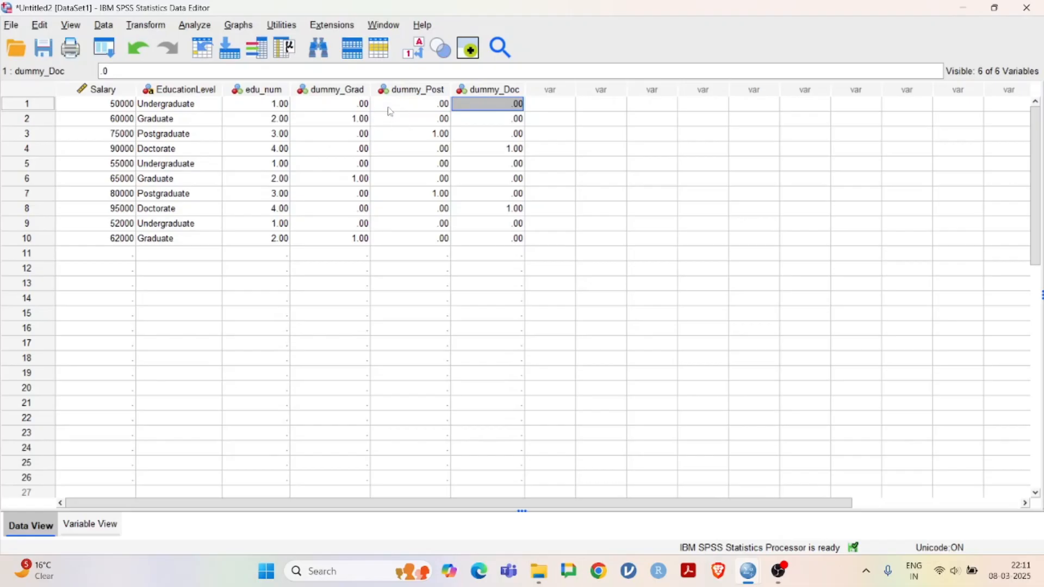
{"action": "left_click", "coordinate": [359, 106]}
{"action": "left_click", "coordinate": [449, 107]}
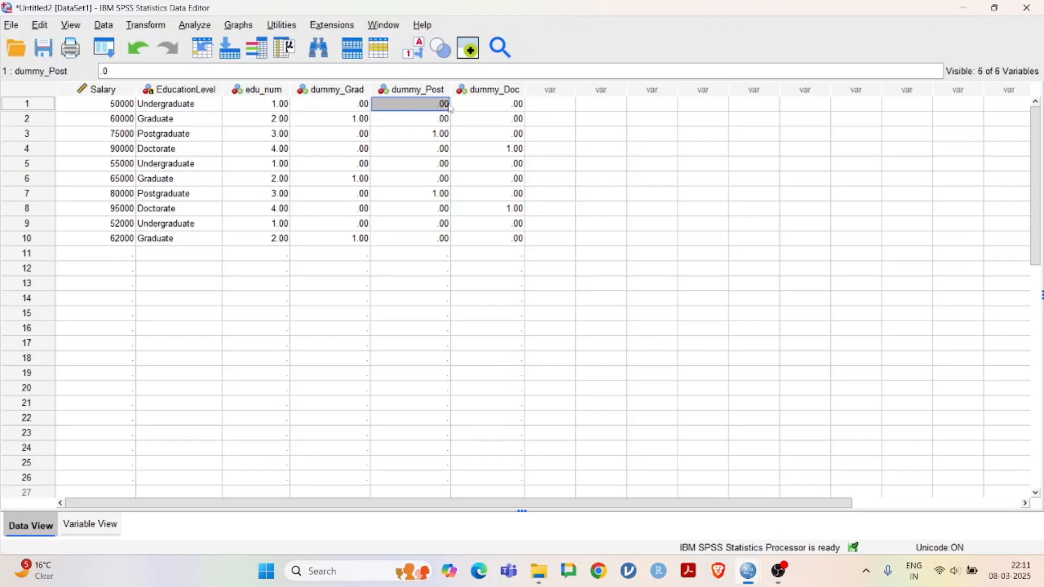
{"action": "left_click", "coordinate": [510, 106]}
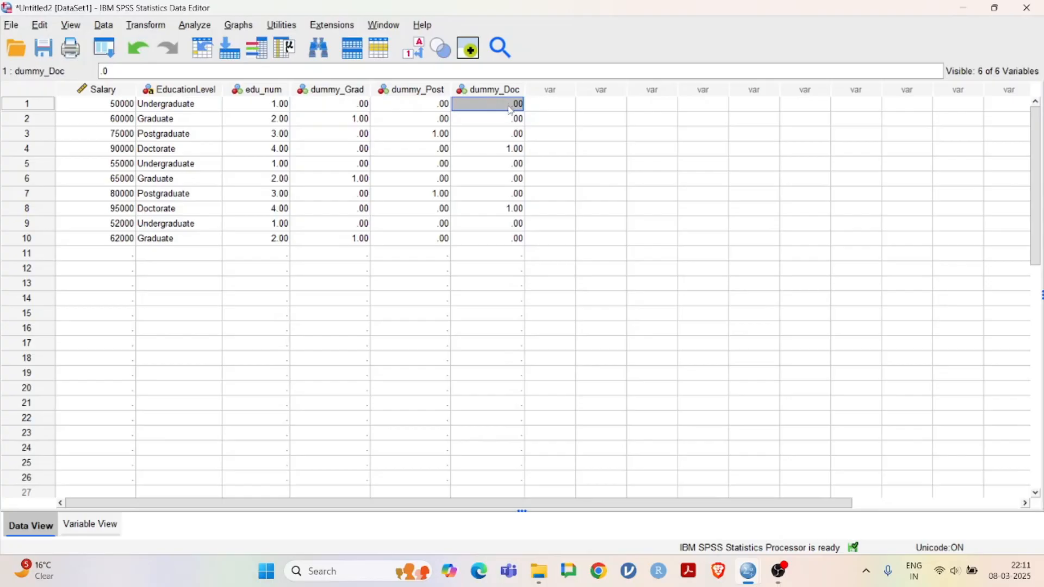
{"action": "left_click", "coordinate": [354, 108]}
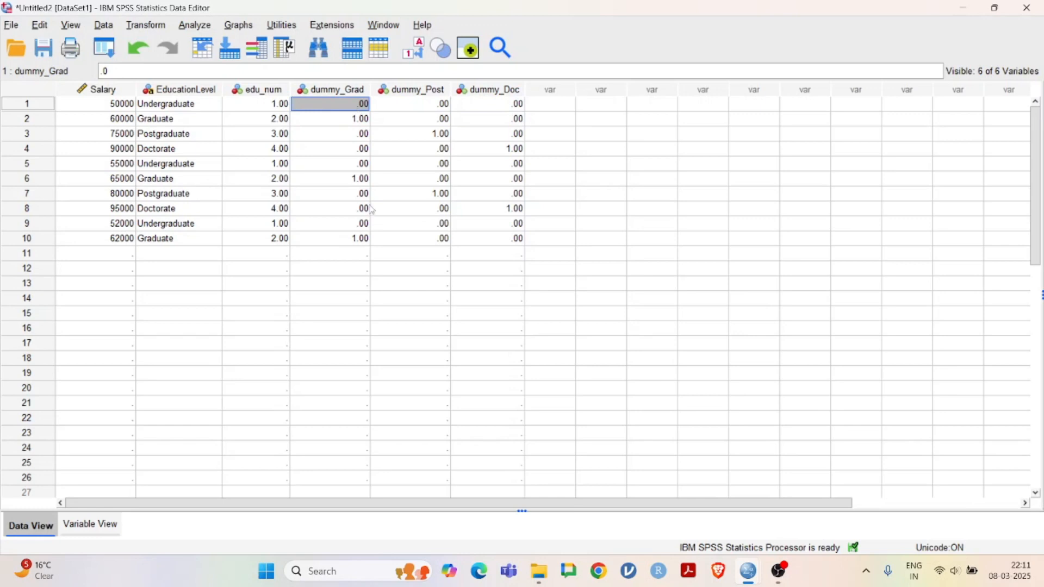
Step: Compare the dummy codes of the Graduate, Postgraduate and Doctorate cases with the Undergraduate case and return to the regression output
{"action": "left_click", "coordinate": [350, 297]}
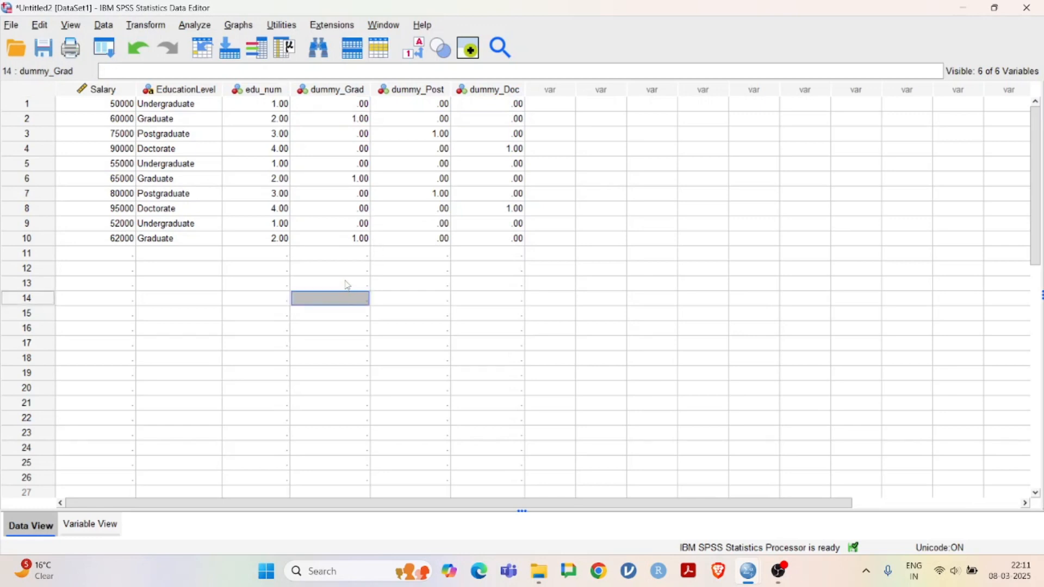
{"action": "left_click", "coordinate": [330, 107]}
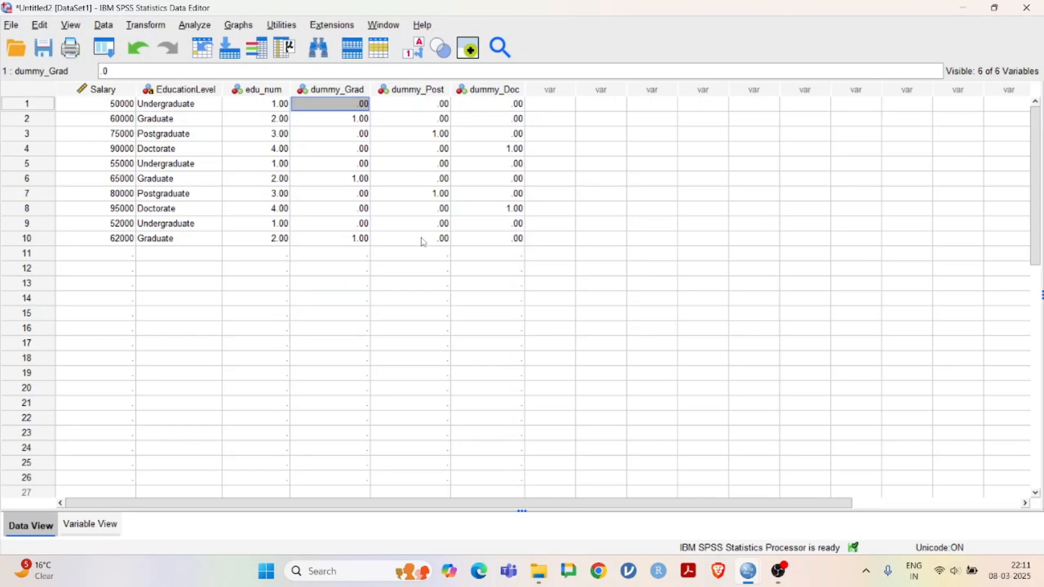
{"action": "left_click", "coordinate": [327, 124]}
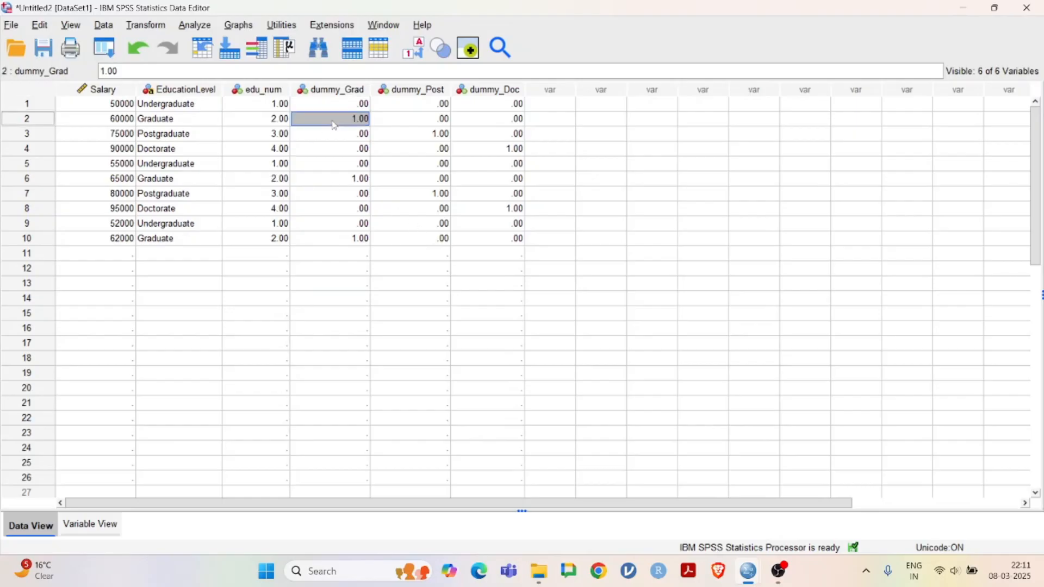
{"action": "left_click", "coordinate": [436, 133]}
{"action": "left_click", "coordinate": [505, 152]}
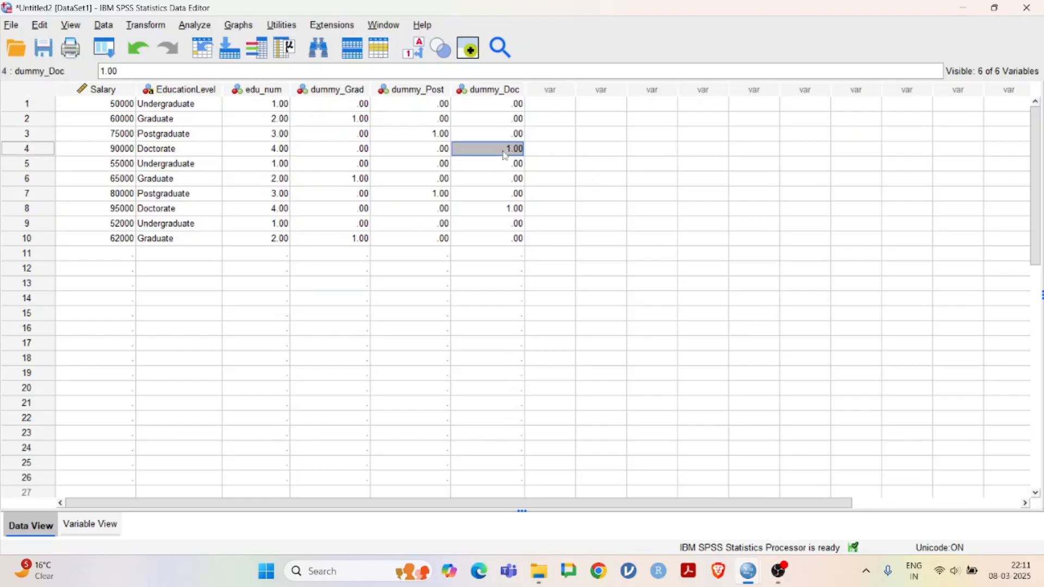
{"action": "left_click", "coordinate": [440, 109]}
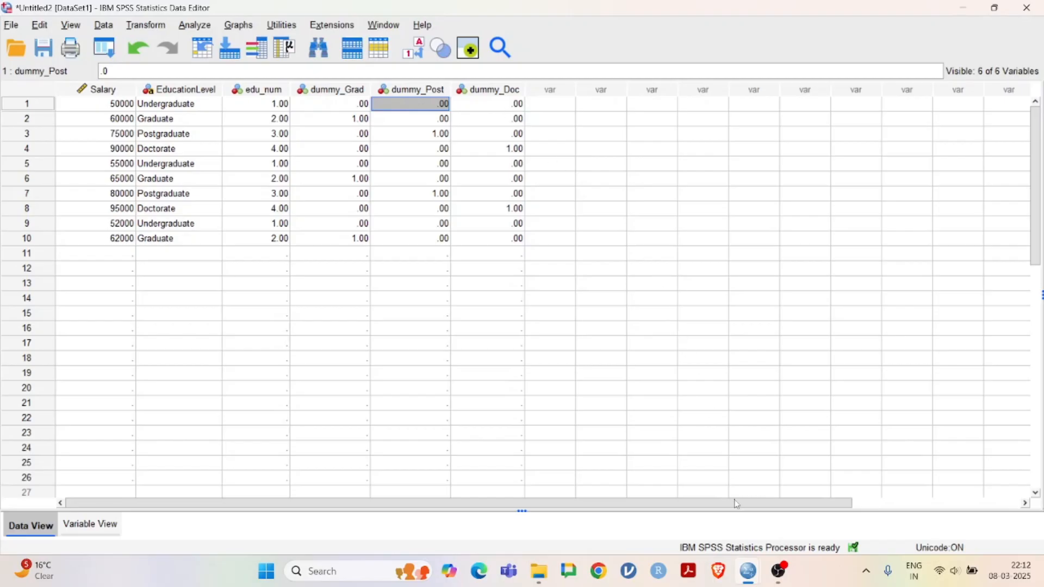
{"action": "mouse_move", "coordinate": [751, 571]}
{"action": "left_click", "coordinate": [820, 505]}
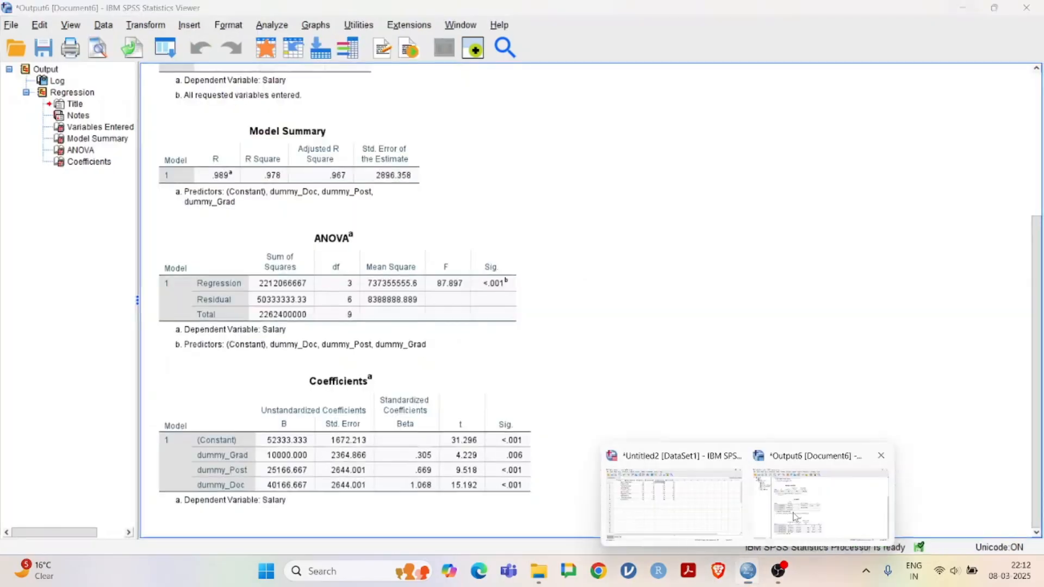